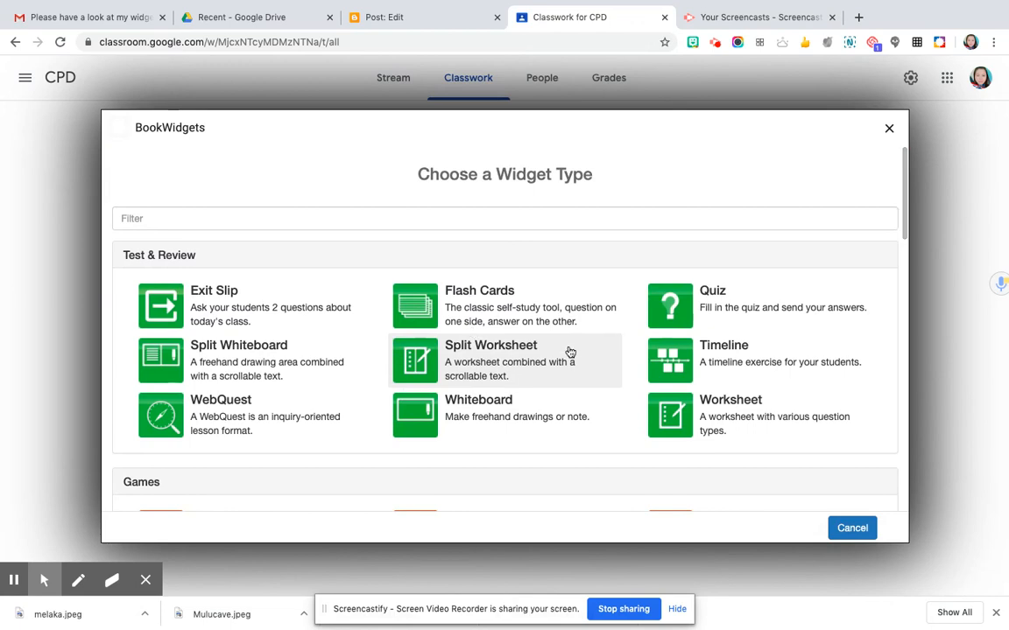
Create a new Quiz widget and name it Demo Quiz 2.
scroll(569, 353, down, 5)
scroll(570, 352, up, 5)
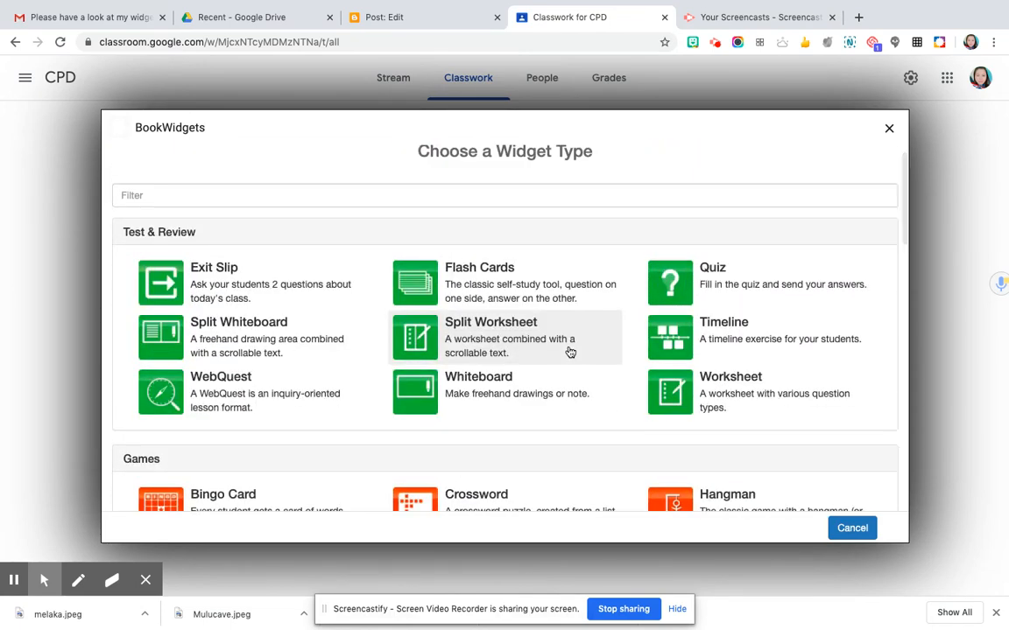
click(730, 275)
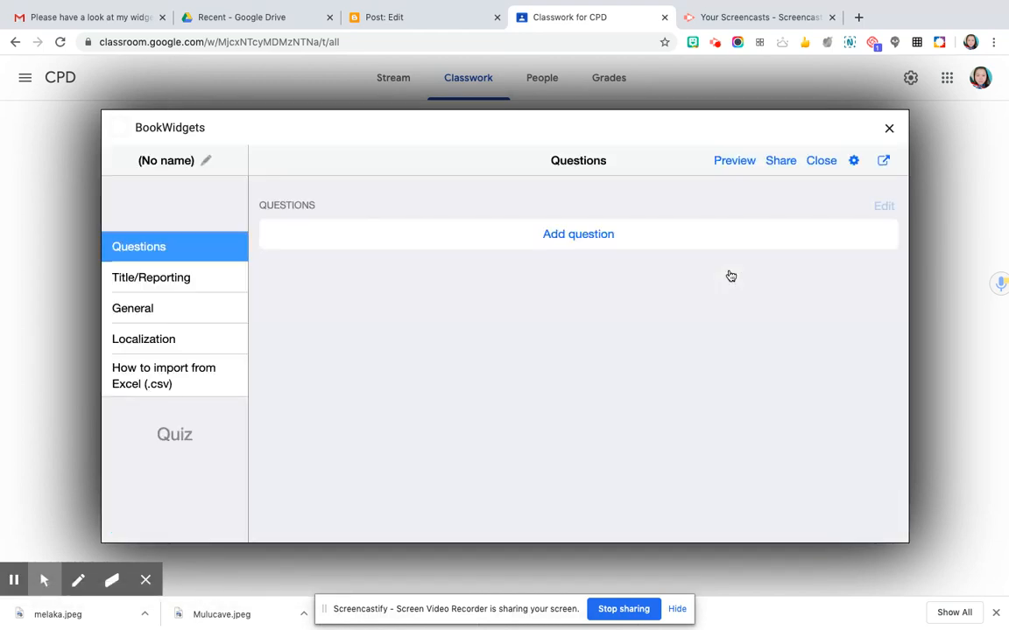
click(205, 162)
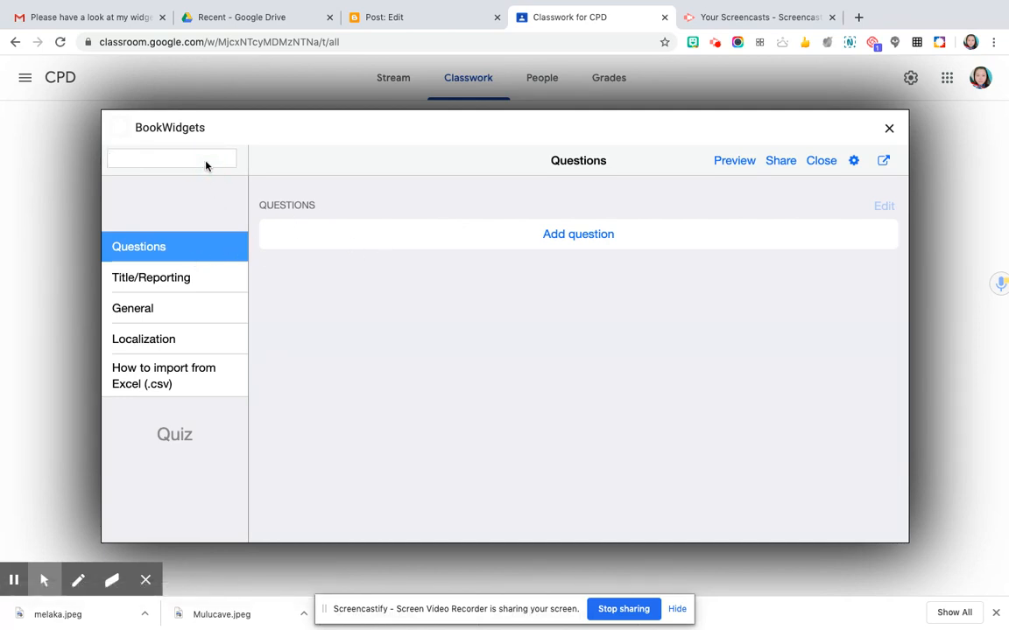
text(Demo Quiz 2)
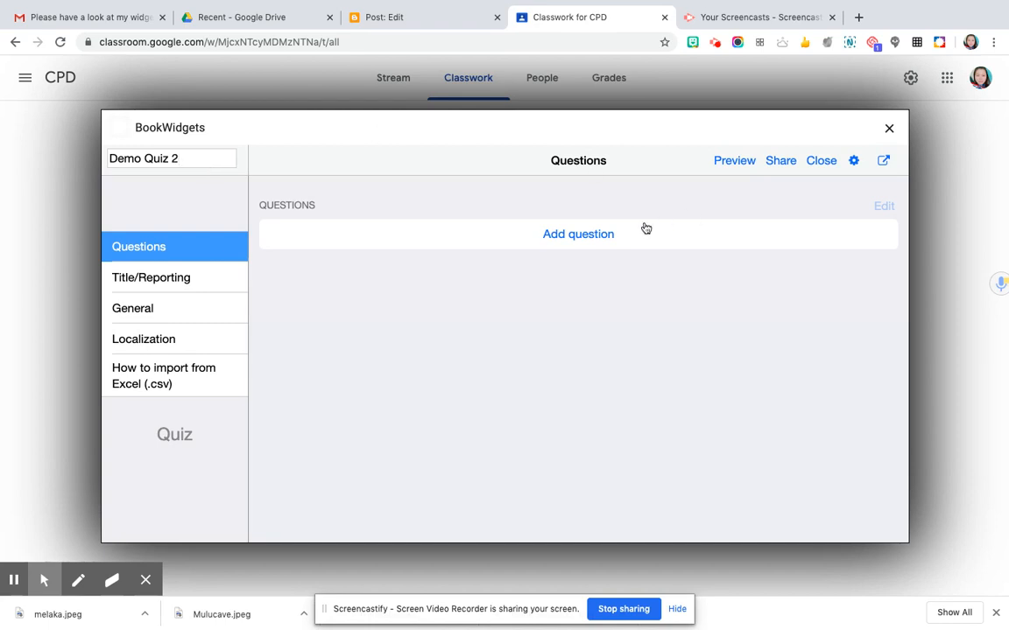
Add an Annotate picture question to the quiz.
click(618, 236)
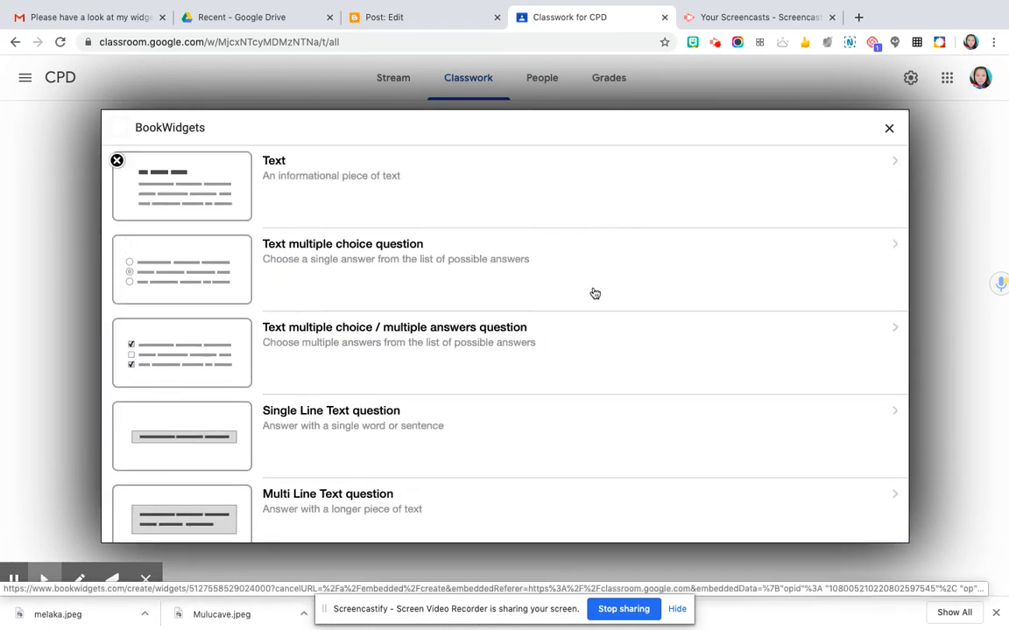
scroll(595, 294, down, 1)
scroll(594, 294, down, 9)
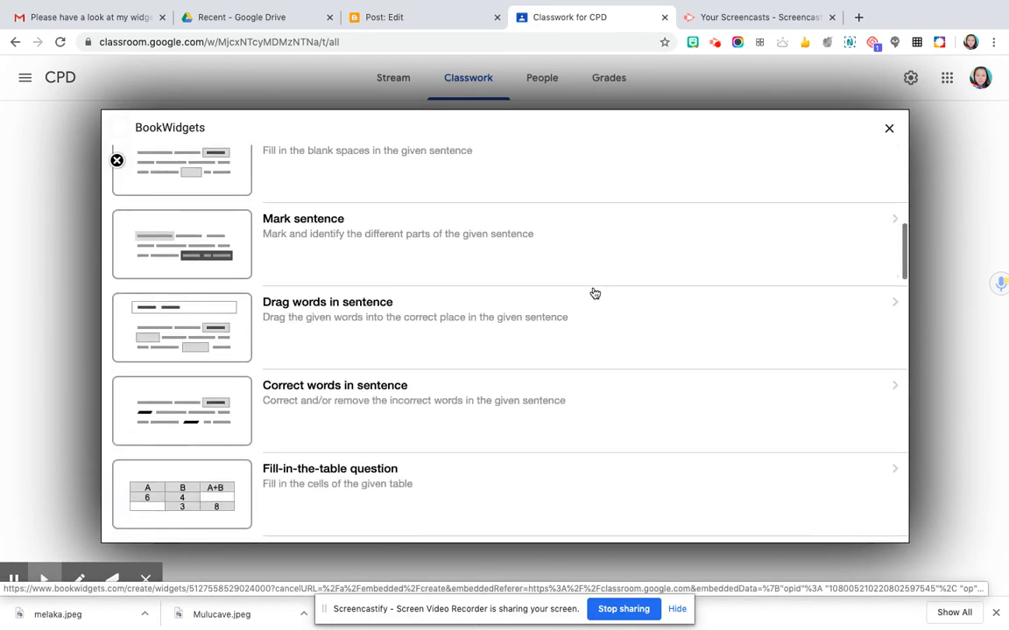
scroll(595, 294, down, 9)
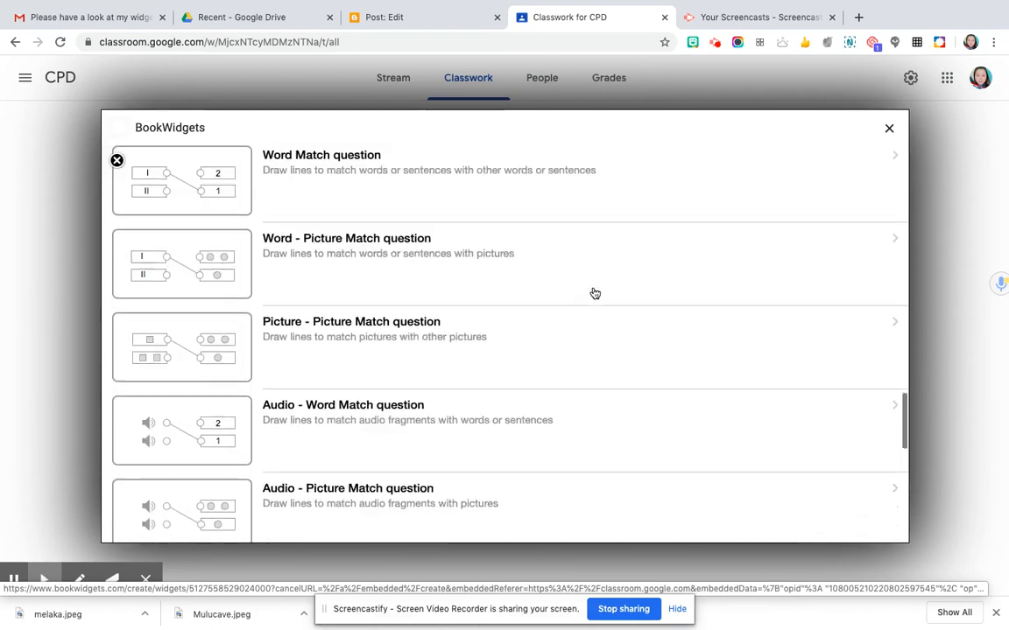
scroll(594, 293, up, 6)
scroll(595, 294, up, 3)
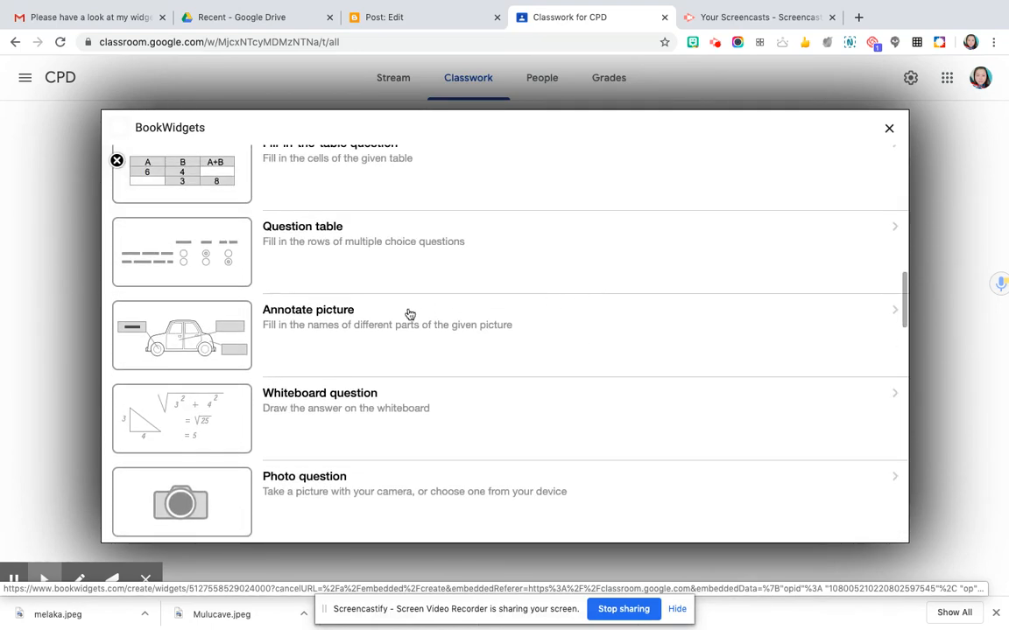
click(307, 321)
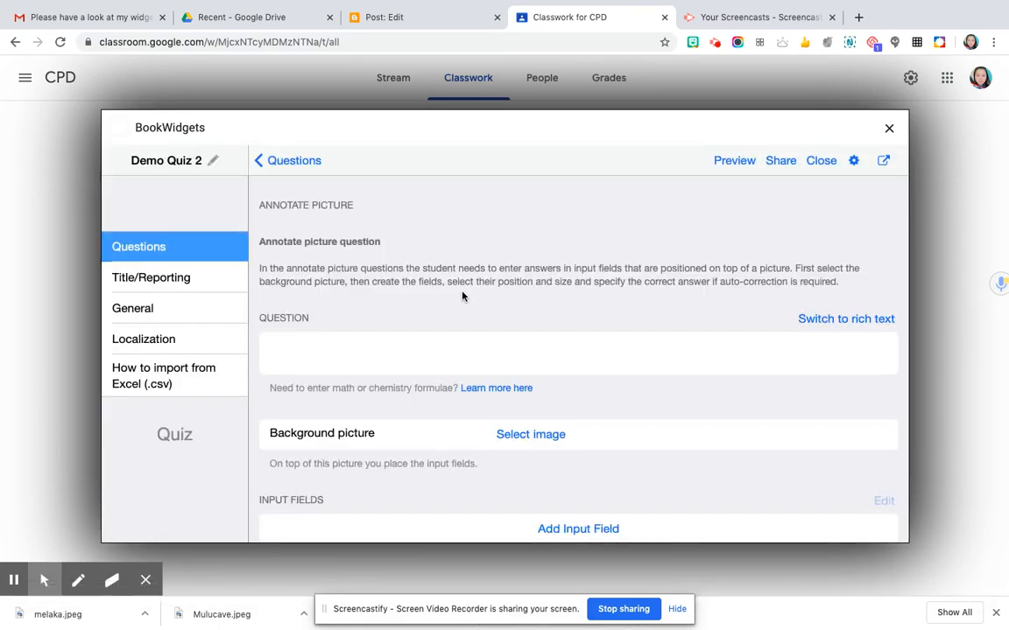
Enter "Name the Malaysian States." as the question text.
click(396, 333)
text(Name the Malaysian State)
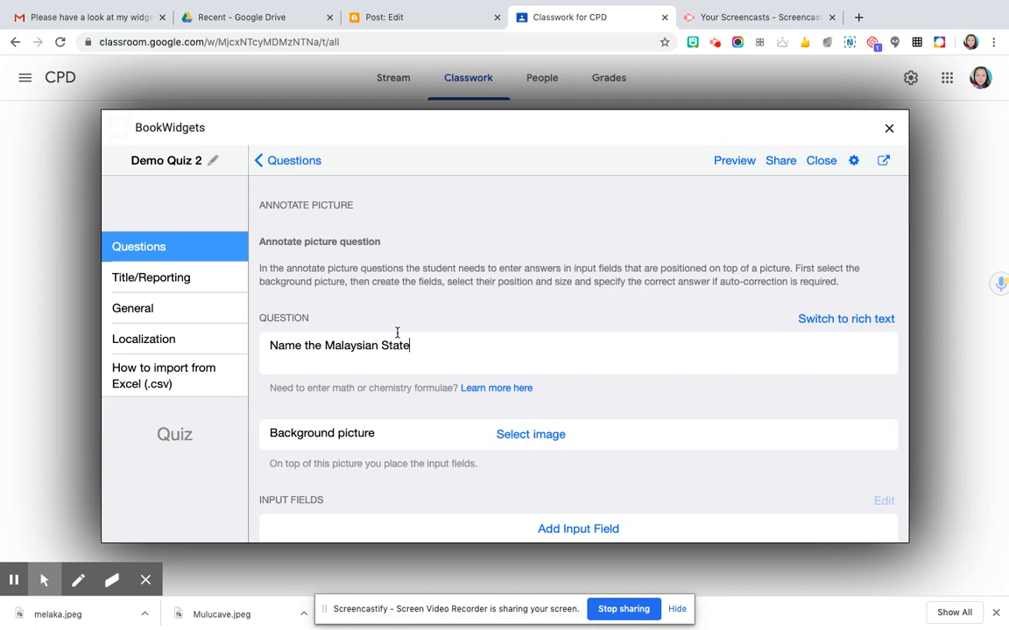
text(s.)
Set the question's background picture to blank malaysia map.png from the Downloads folder.
scroll(438, 367, down, 3)
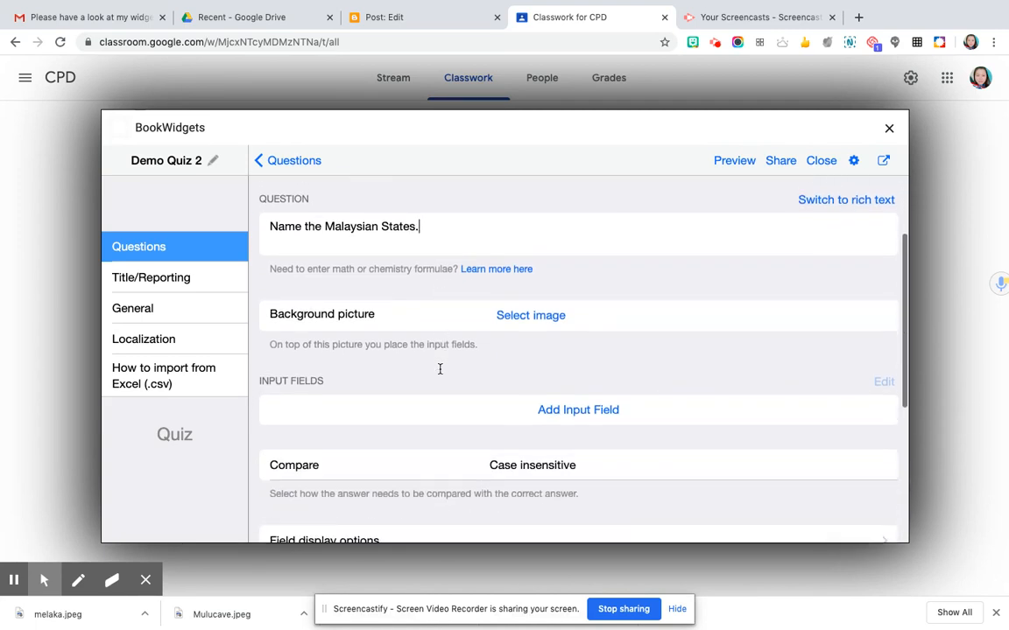
click(513, 320)
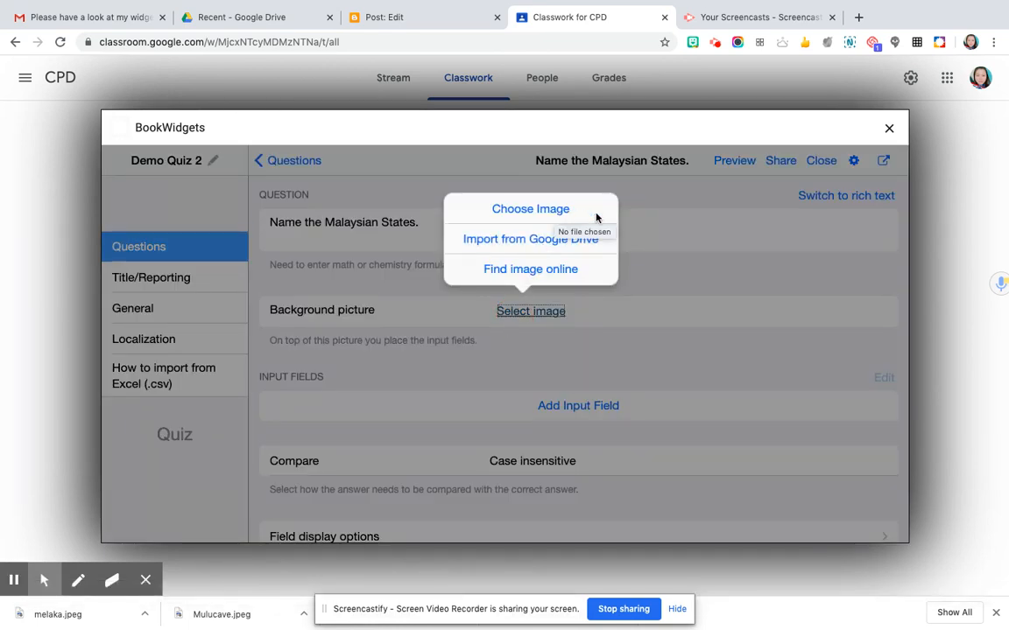
click(532, 209)
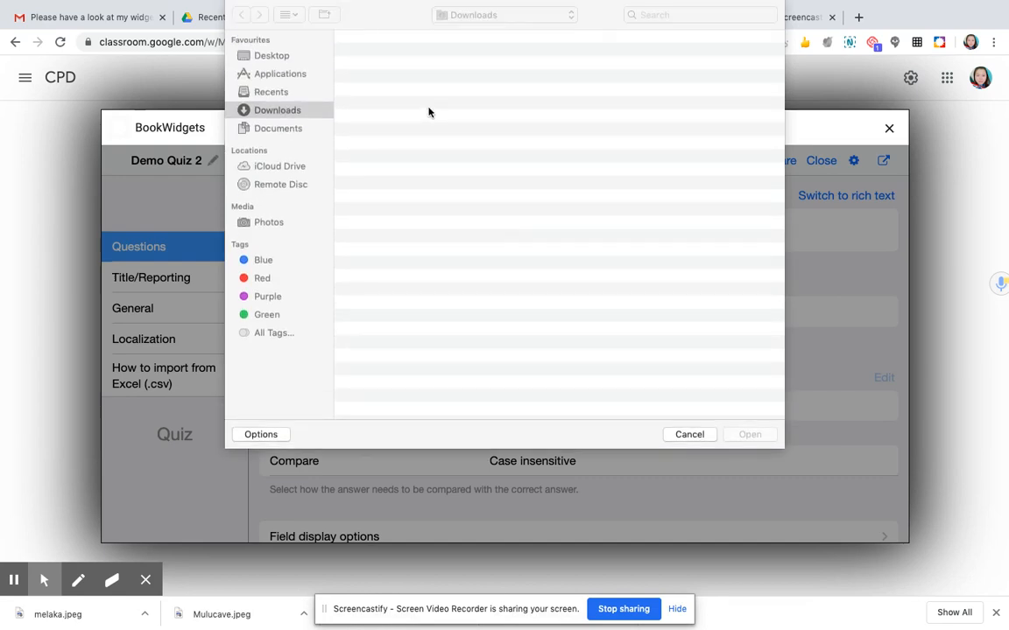
click(419, 56)
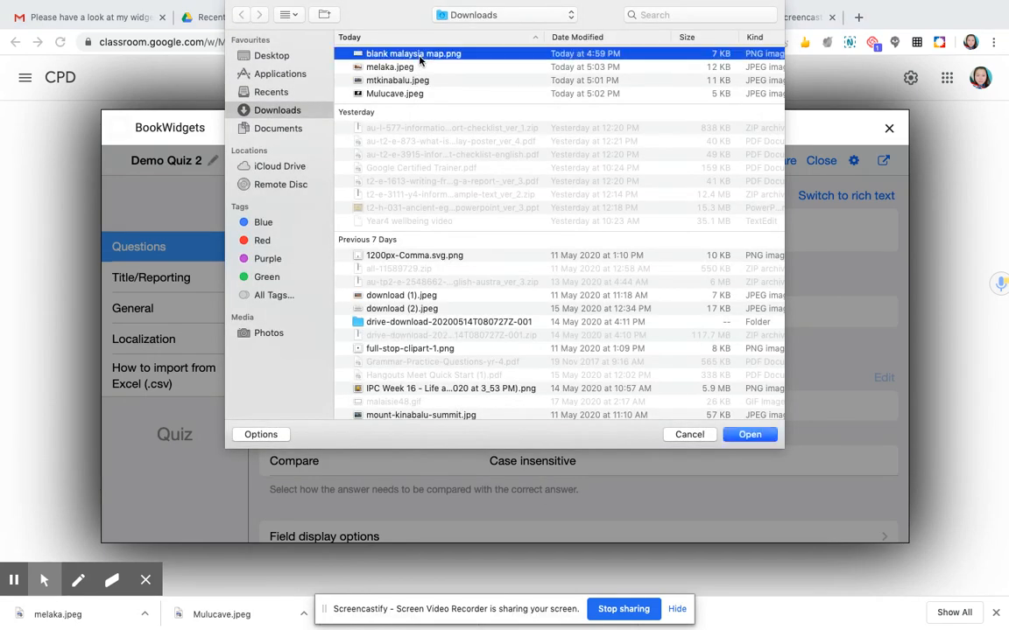
click(755, 437)
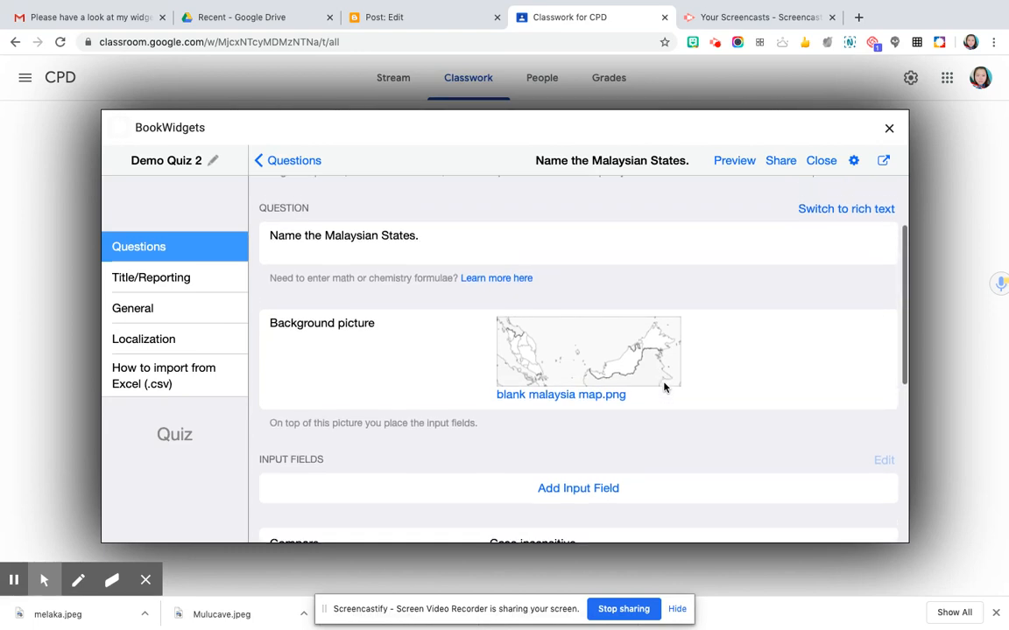
Add an input field with its marker on Sabah in the northeast and a shrunken answer box in the sea just west of it.
scroll(664, 387, down, 2)
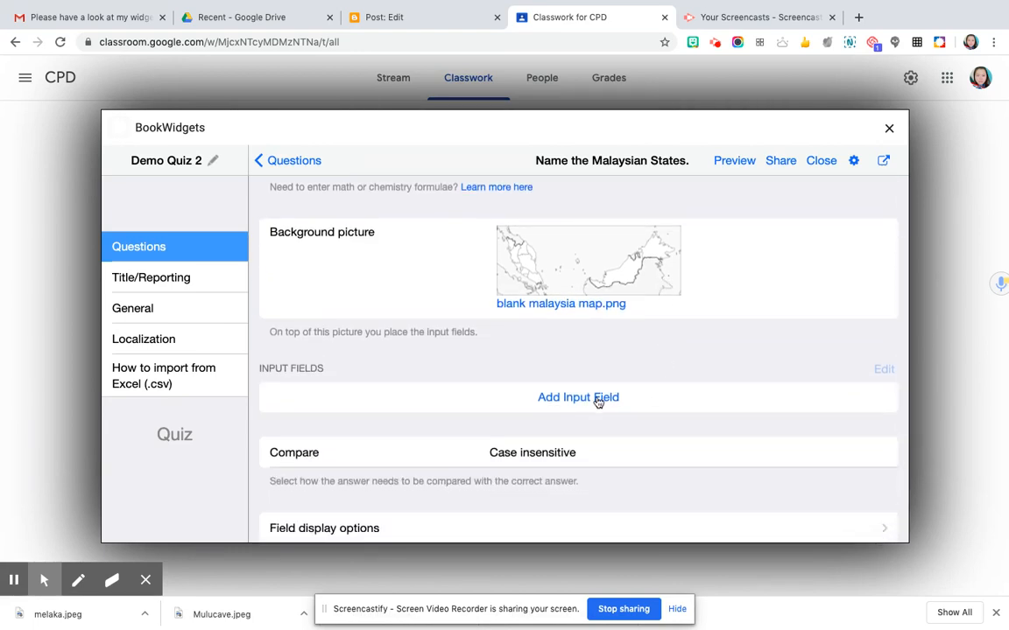
click(598, 400)
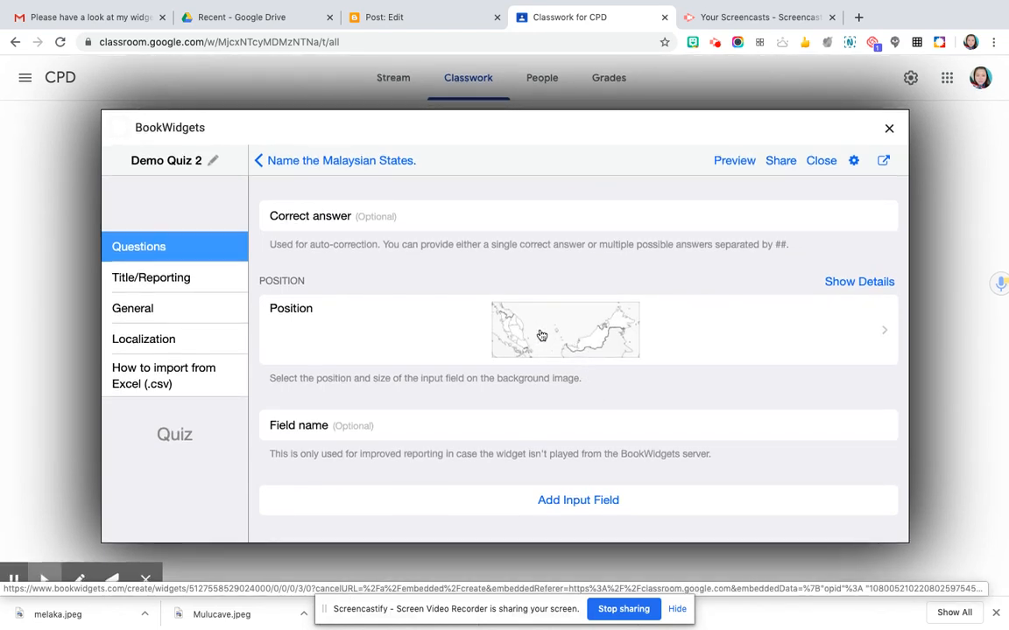
click(555, 330)
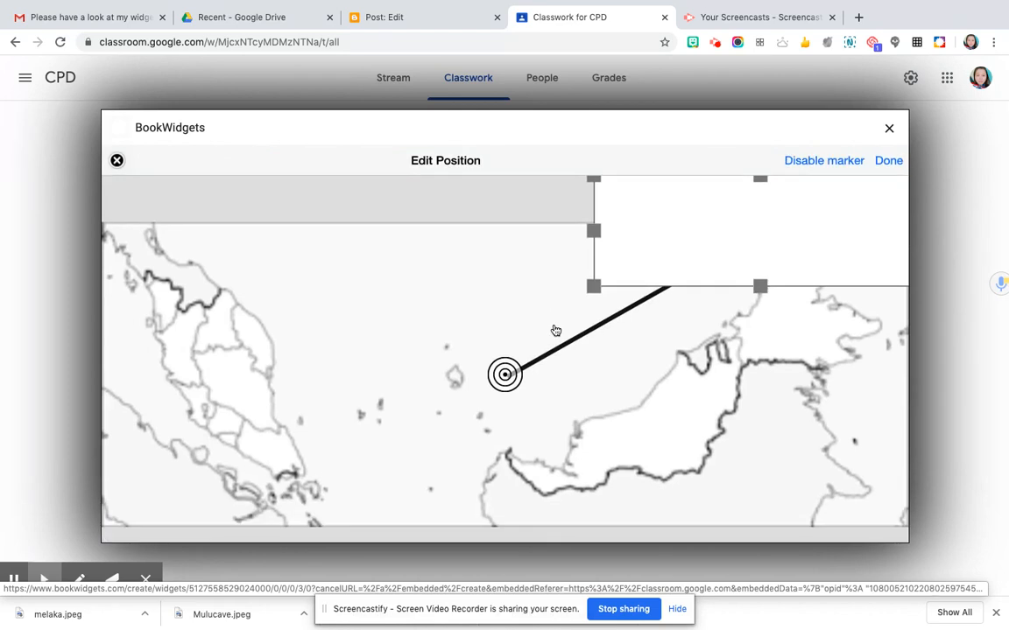
mouse_move(492, 380)
mouse_down()
mouse_move(668, 362)
mouse_move(781, 318)
mouse_up()
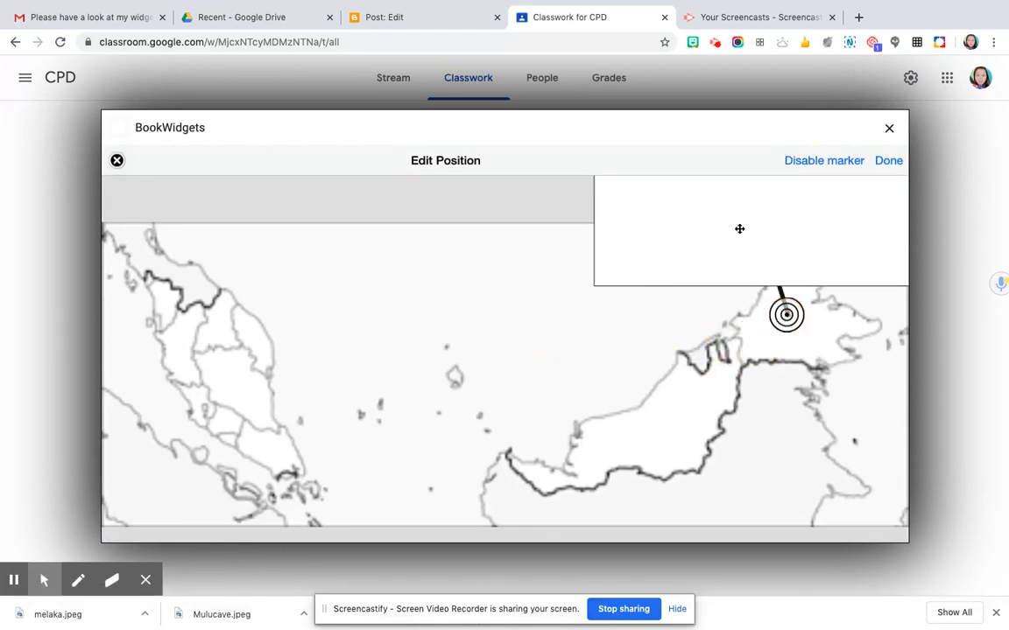
drag(739, 229, 570, 280)
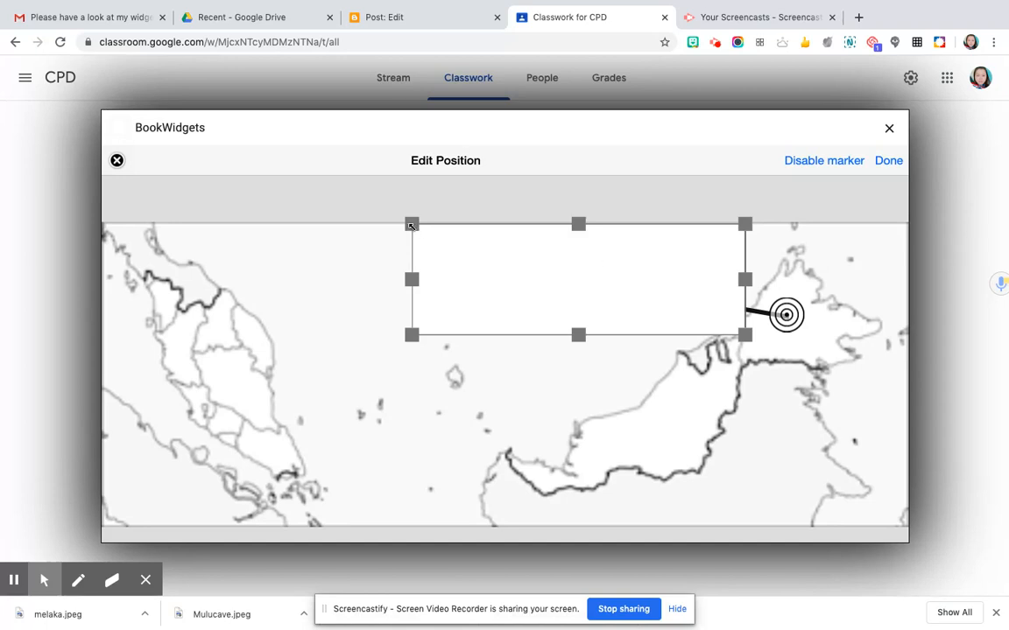
mouse_move(411, 225)
mouse_down()
mouse_move(633, 300)
mouse_move(622, 275)
mouse_move(635, 269)
mouse_move(573, 265)
mouse_up()
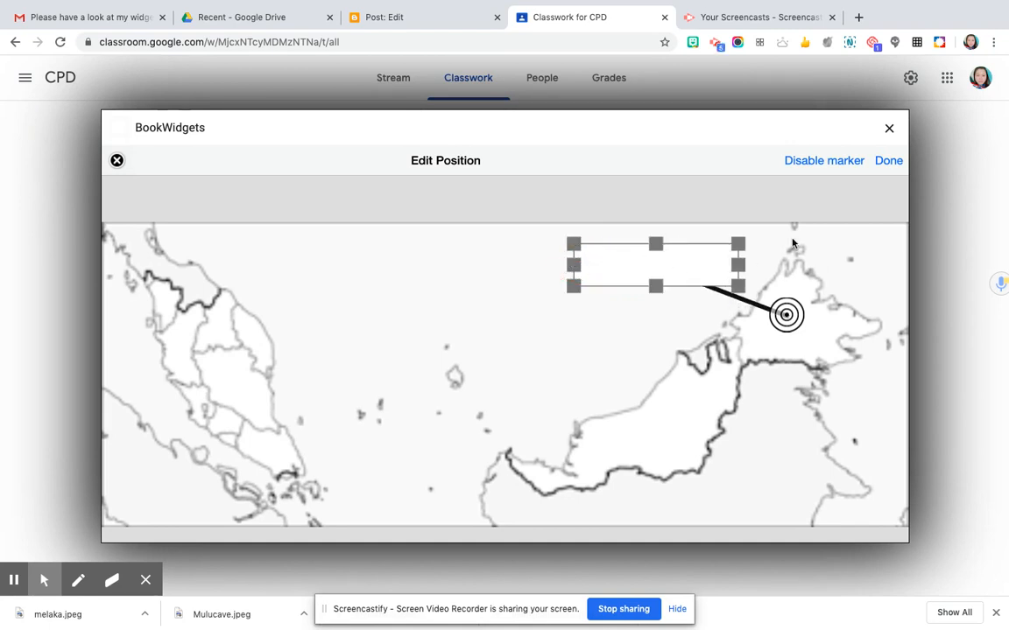
click(893, 165)
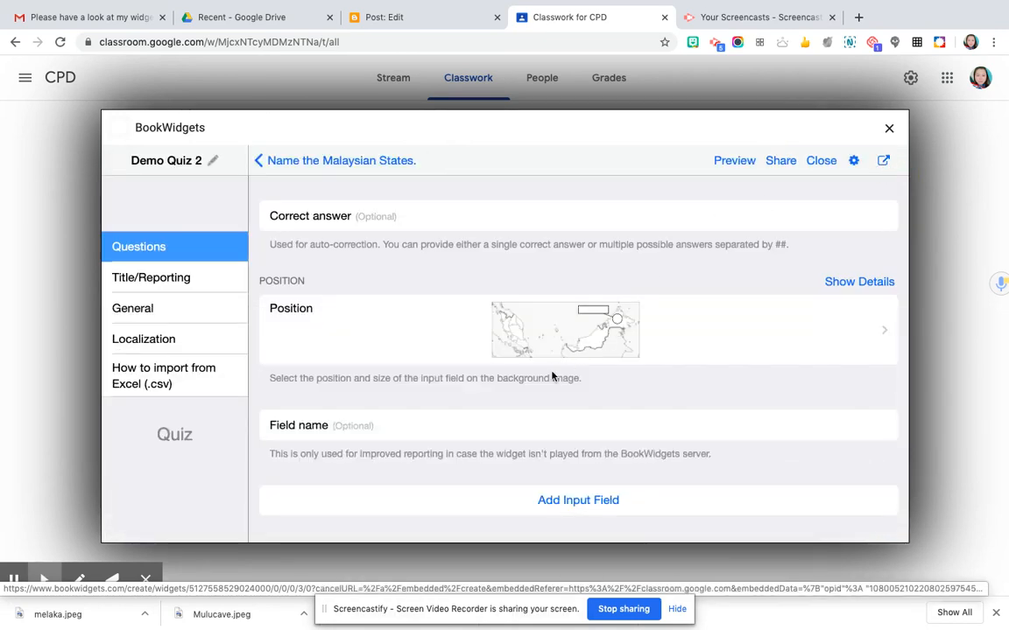
Enter Sabah as both the correct answer and the field name of the first input field.
click(417, 216)
text(S)
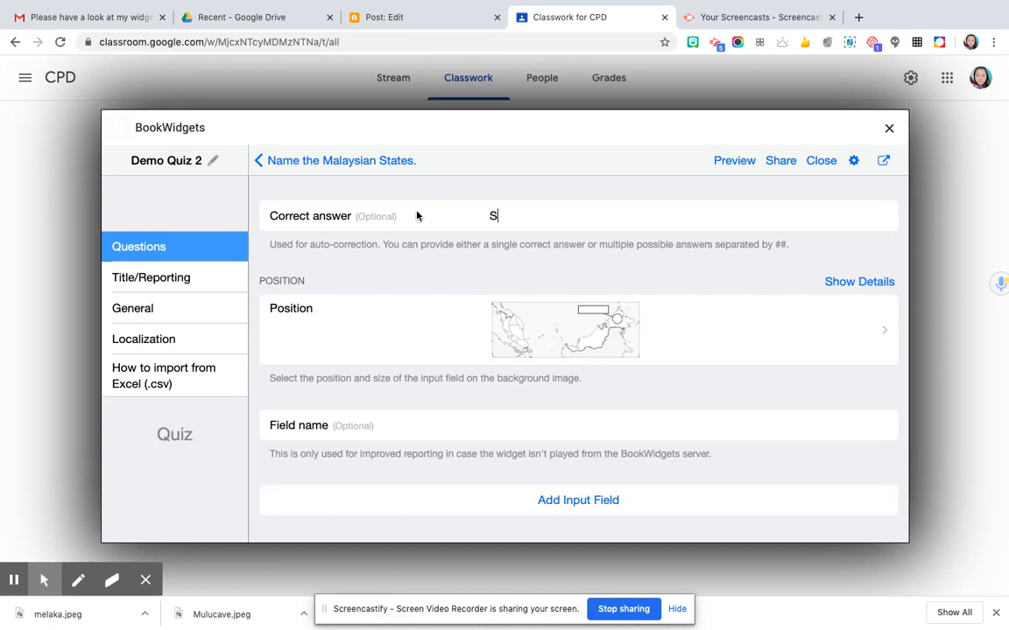
text(abah)
click(366, 426)
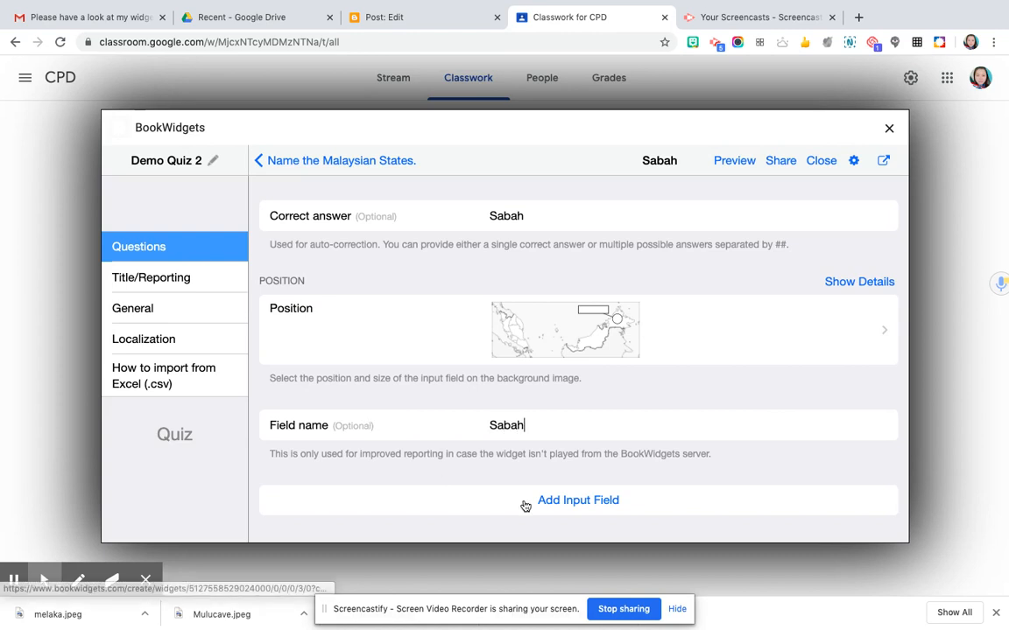
Add a second input field with its marker on Sarawak and a shrunken answer box over the sea northwest of it.
click(551, 504)
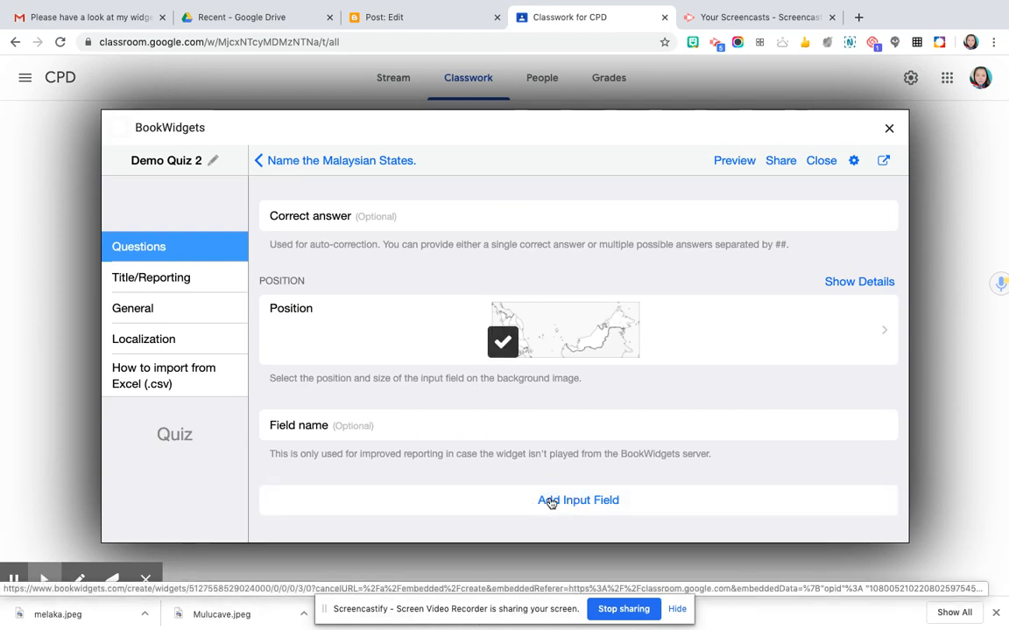
click(603, 337)
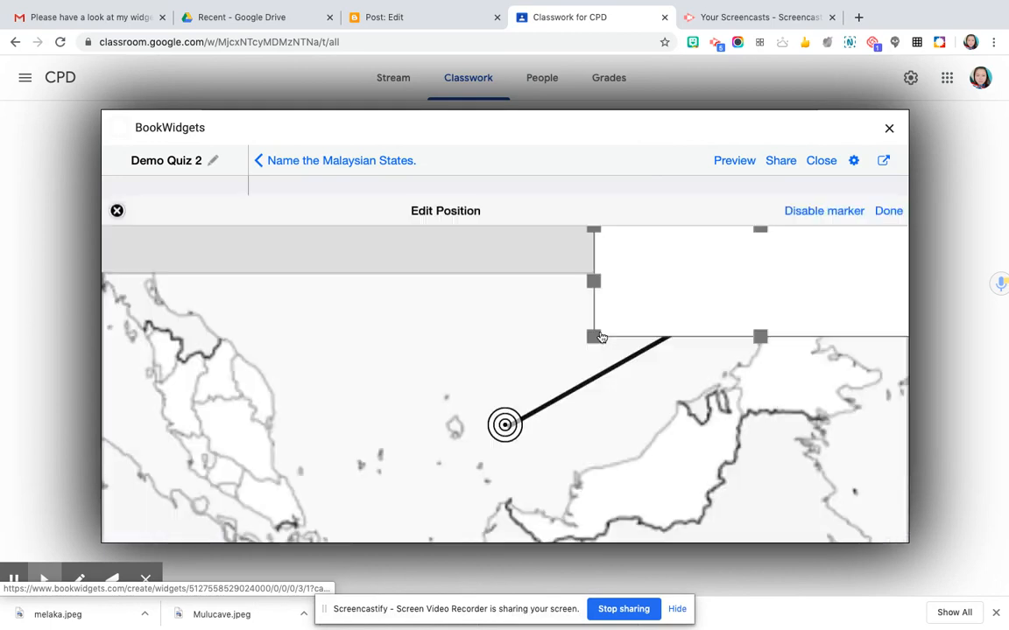
scroll(596, 333, down, 1)
click(705, 239)
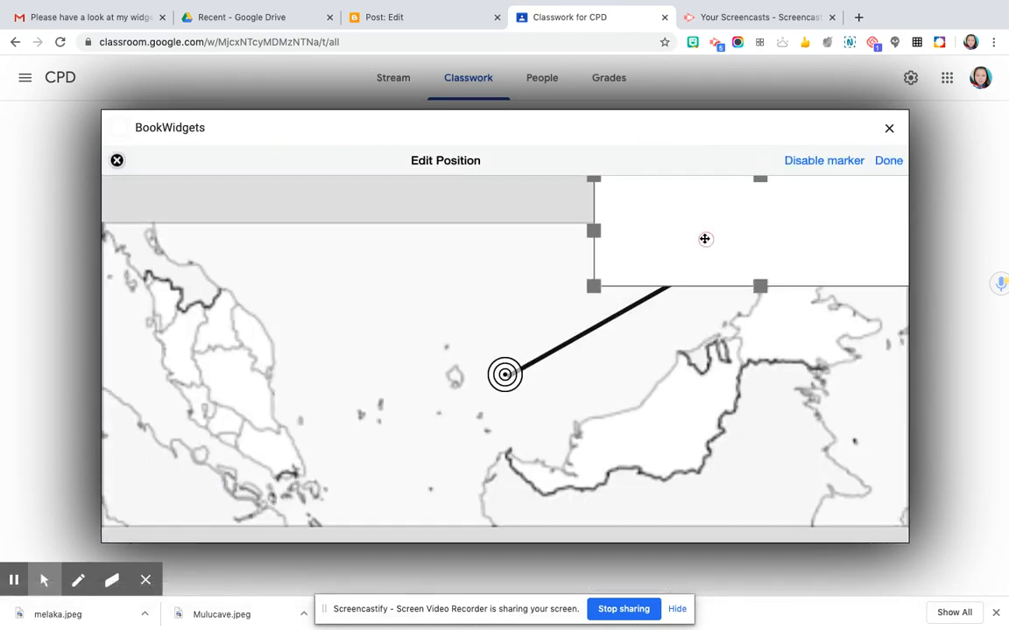
drag(509, 371, 646, 425)
drag(689, 237, 454, 343)
mouse_move(691, 279)
mouse_down()
mouse_move(529, 327)
mouse_move(518, 355)
mouse_move(544, 344)
mouse_move(540, 354)
mouse_move(564, 368)
mouse_up()
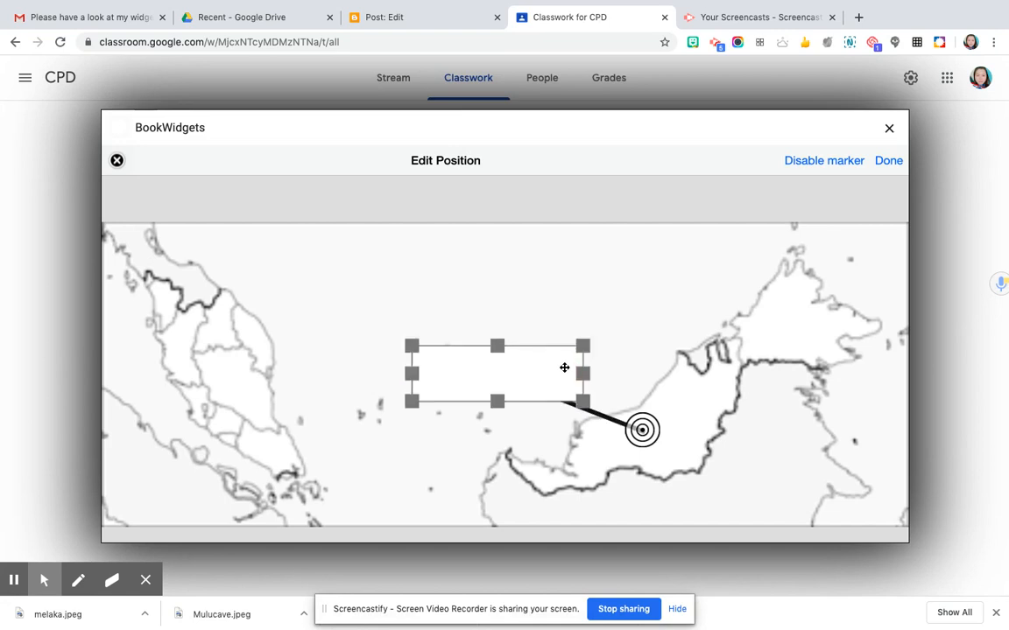
drag(413, 347, 451, 358)
drag(581, 377, 630, 378)
drag(541, 351, 543, 355)
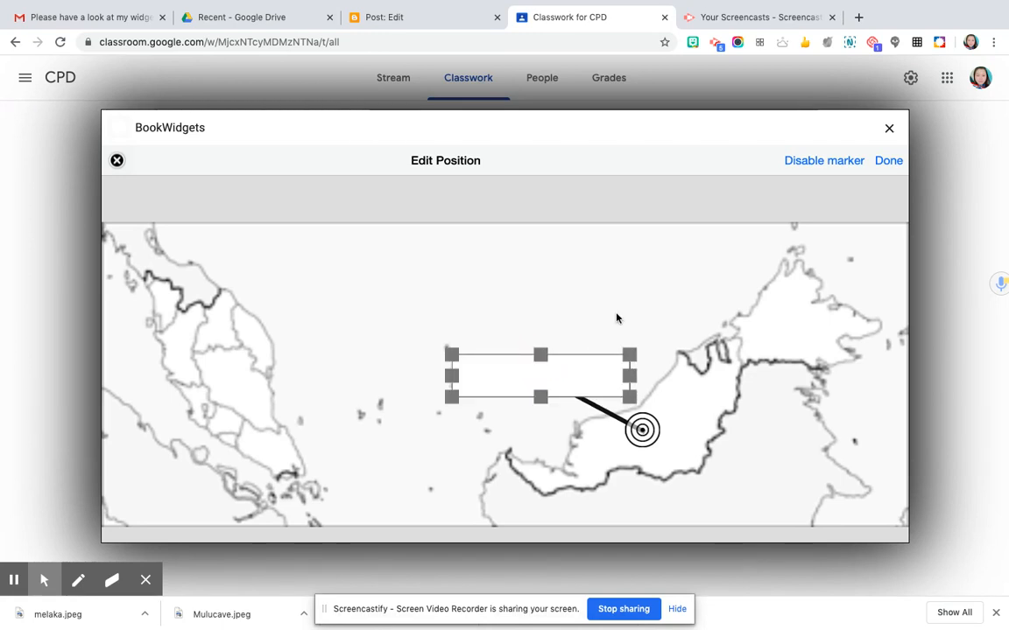
click(884, 163)
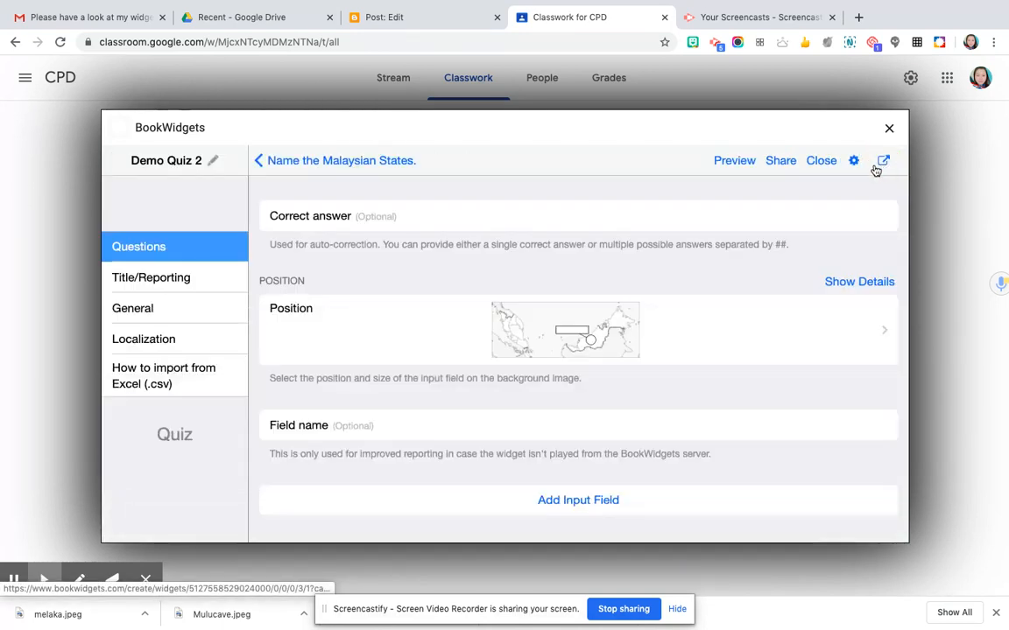
Enter Sarawak as both the correct answer and the field name of the second input field.
click(383, 221)
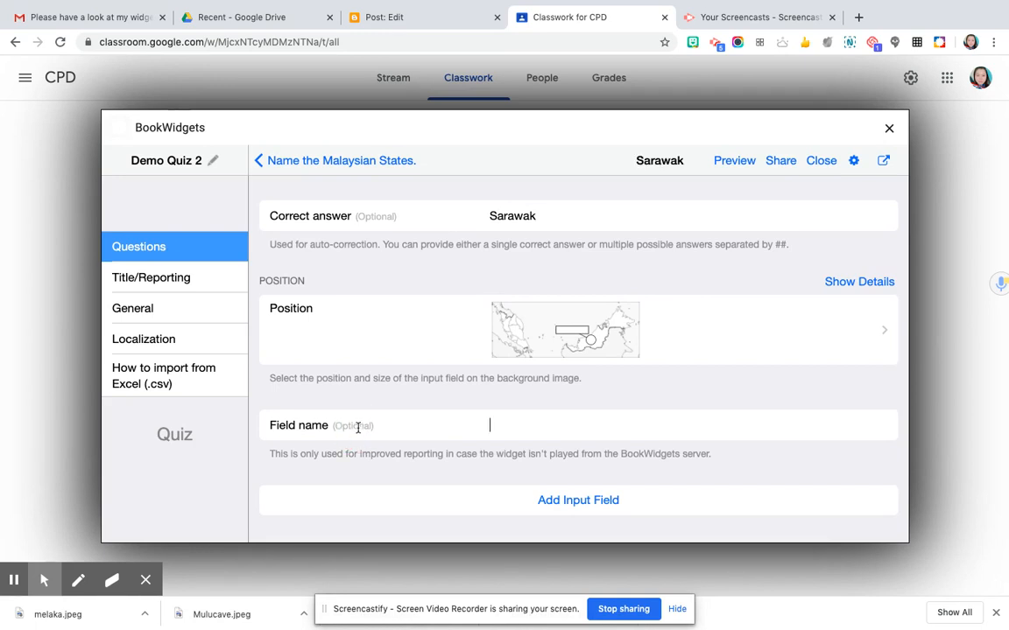
text(rawak)
Add a third input field with its marker on Malacca in the southwestern peninsula and an answer box about 81 by 19 over the sea northeast of it.
click(599, 506)
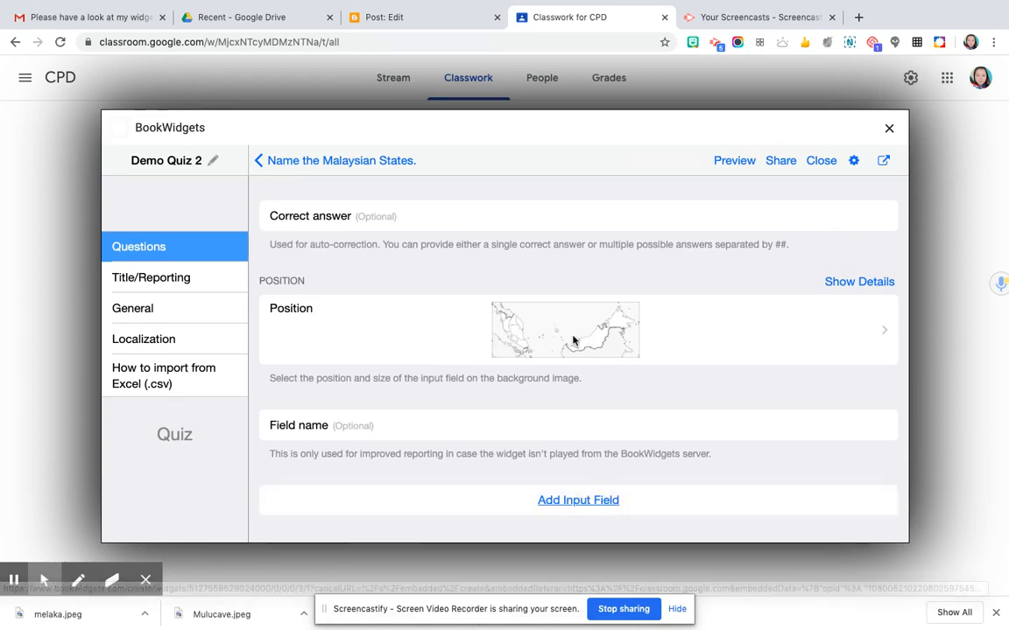
click(549, 336)
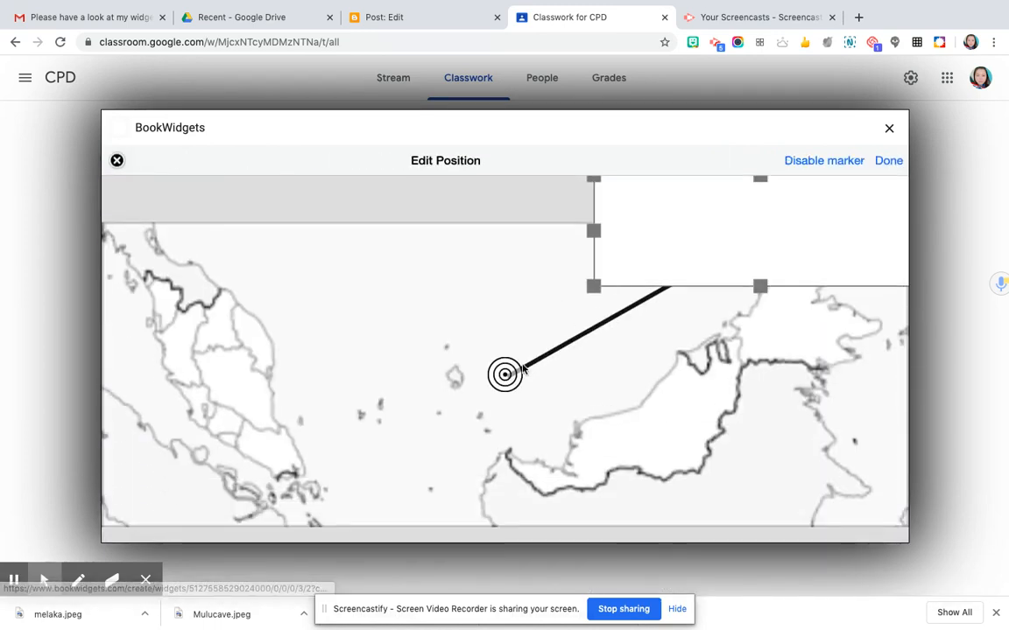
mouse_move(505, 375)
mouse_down()
mouse_move(338, 401)
mouse_move(229, 435)
mouse_up()
drag(647, 253, 374, 369)
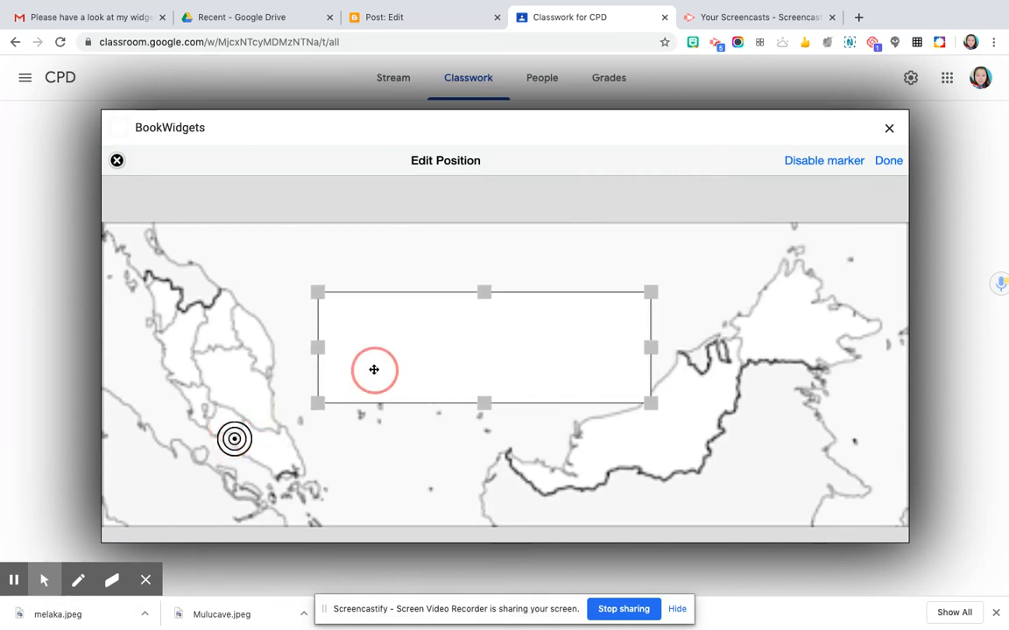
mouse_move(650, 291)
mouse_down()
mouse_move(500, 371)
mouse_move(426, 318)
mouse_move(430, 297)
mouse_move(408, 285)
mouse_move(435, 356)
mouse_move(433, 324)
mouse_move(401, 286)
mouse_move(465, 286)
mouse_up()
click(457, 374)
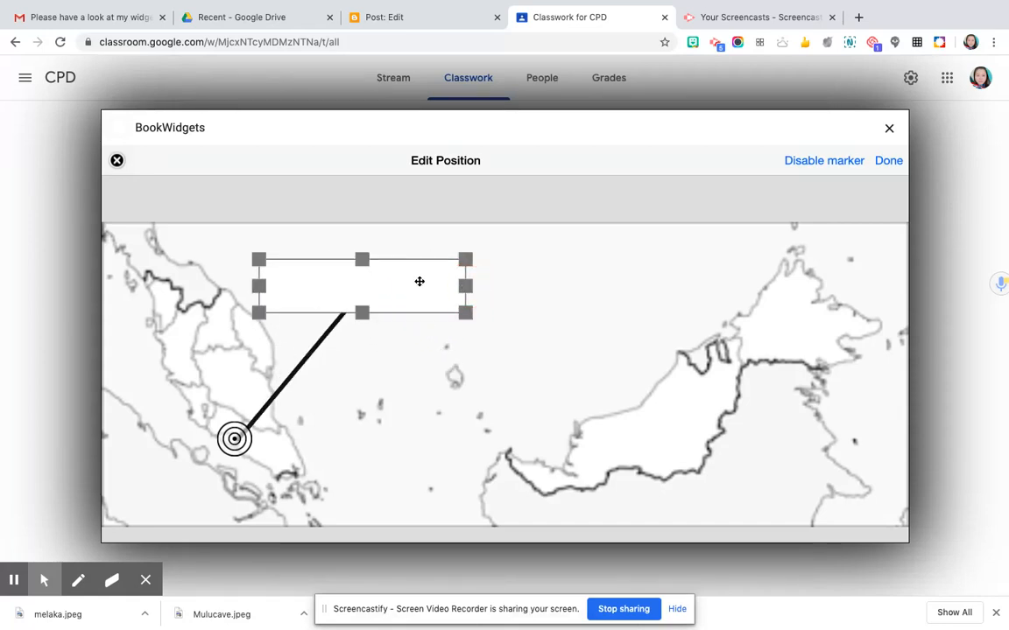
drag(367, 259, 365, 269)
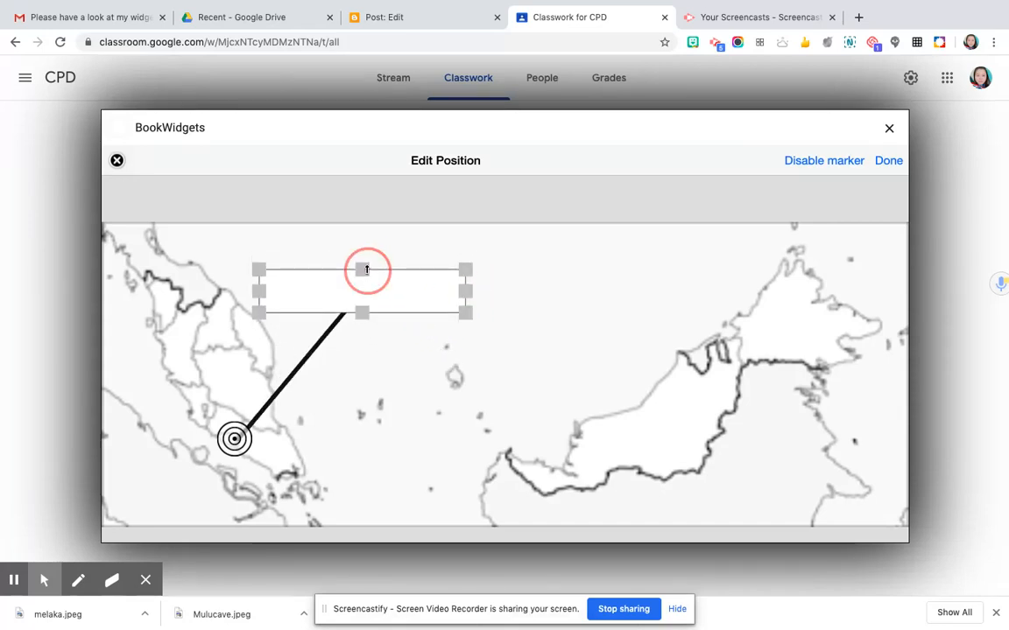
click(459, 292)
drag(459, 293, 439, 292)
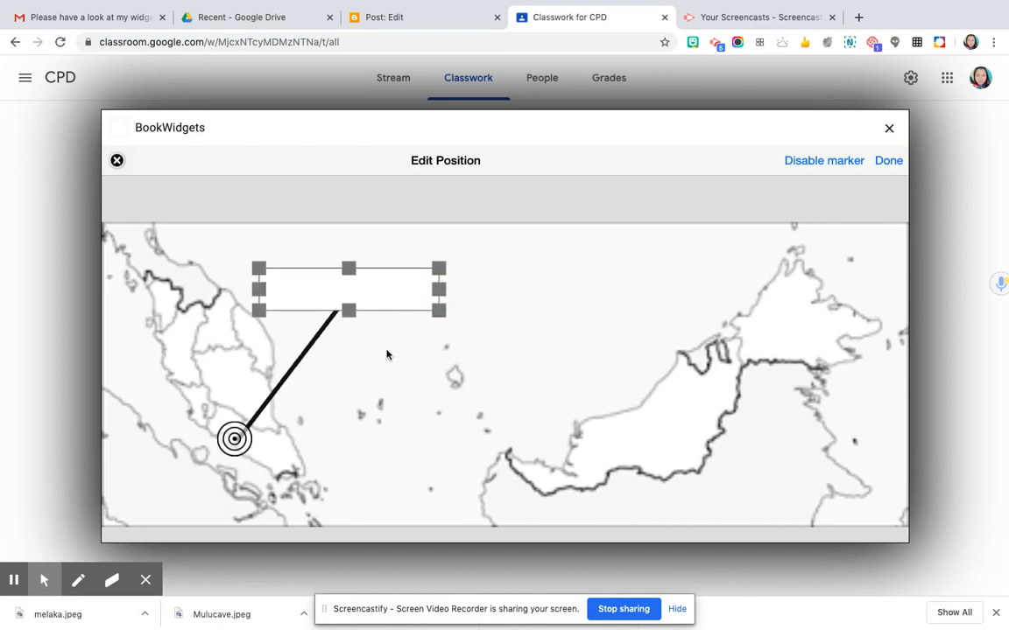
drag(380, 276, 379, 289)
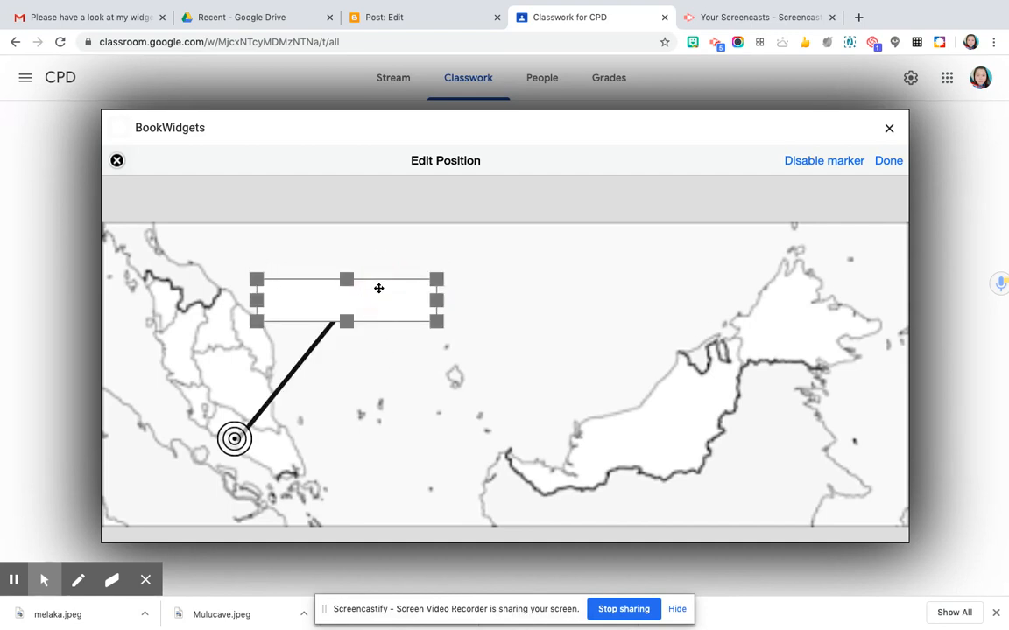
click(886, 164)
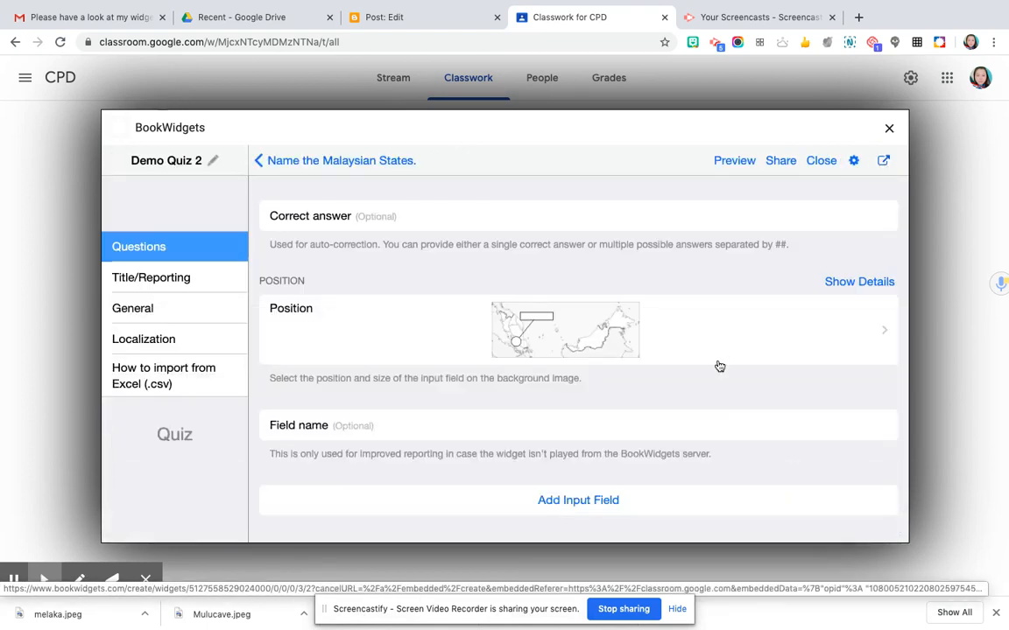
Enter Malacca as both the correct answer and the field name of the third input field.
click(418, 217)
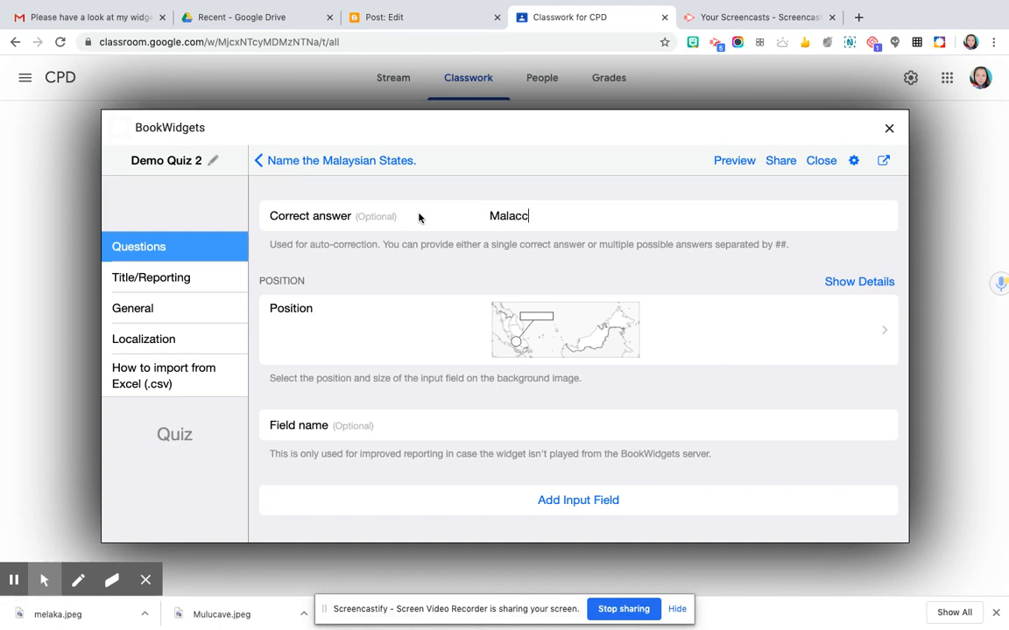
click(351, 433)
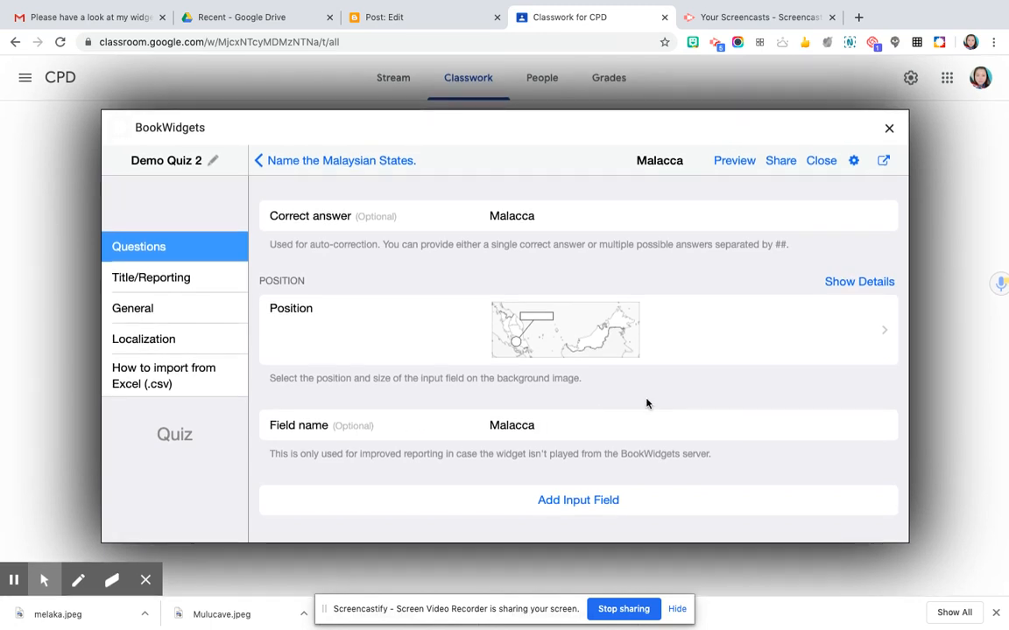
Examine the position details of the Malacca field, then the input field list and comparison settings of the map question.
click(841, 289)
scroll(708, 403, down, 4)
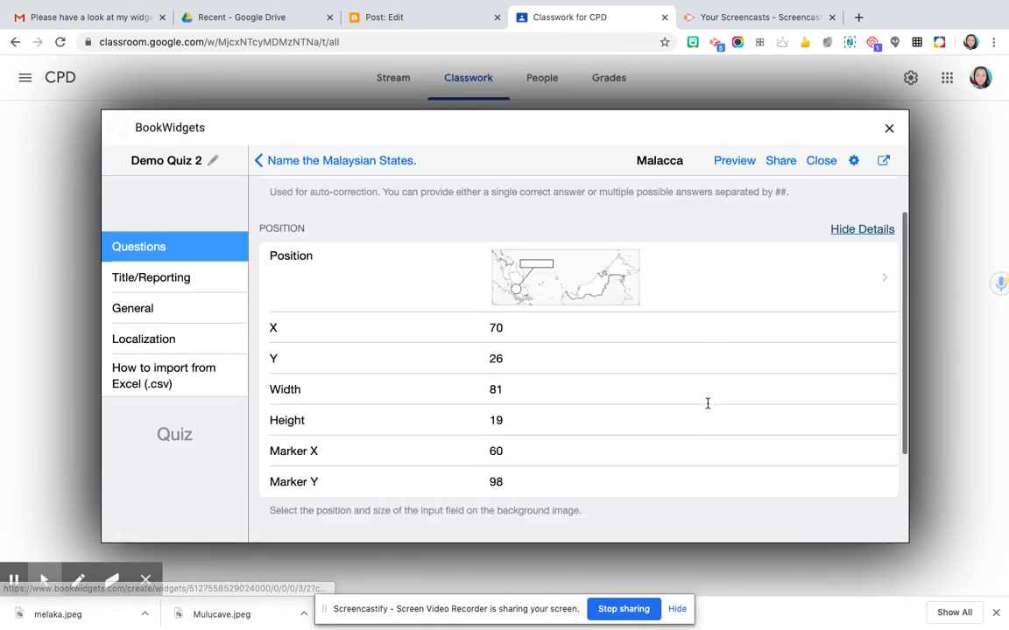
scroll(708, 403, up, 4)
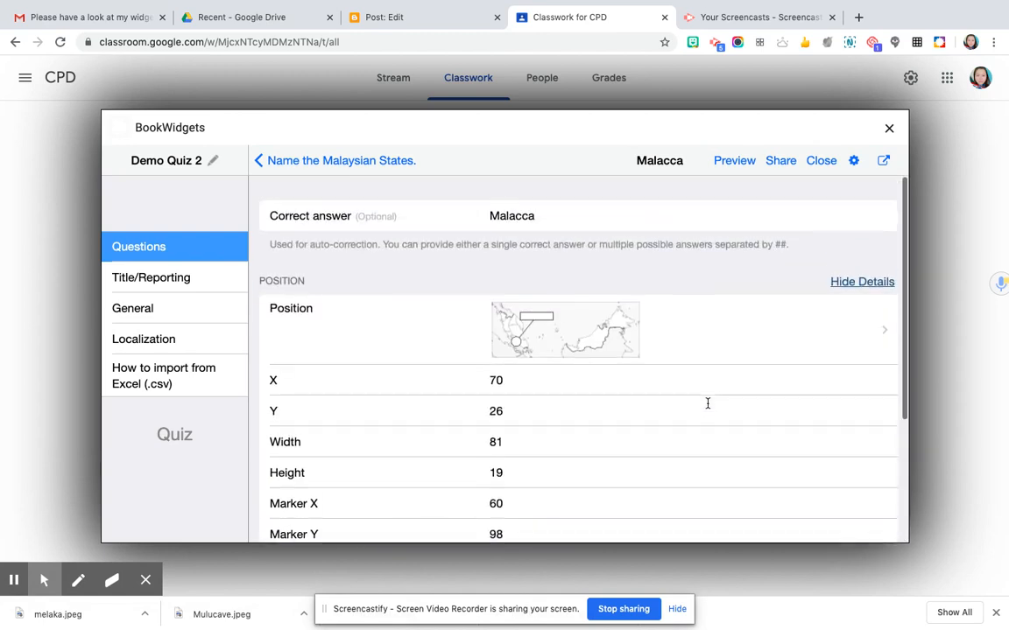
click(315, 163)
scroll(631, 341, down, 5)
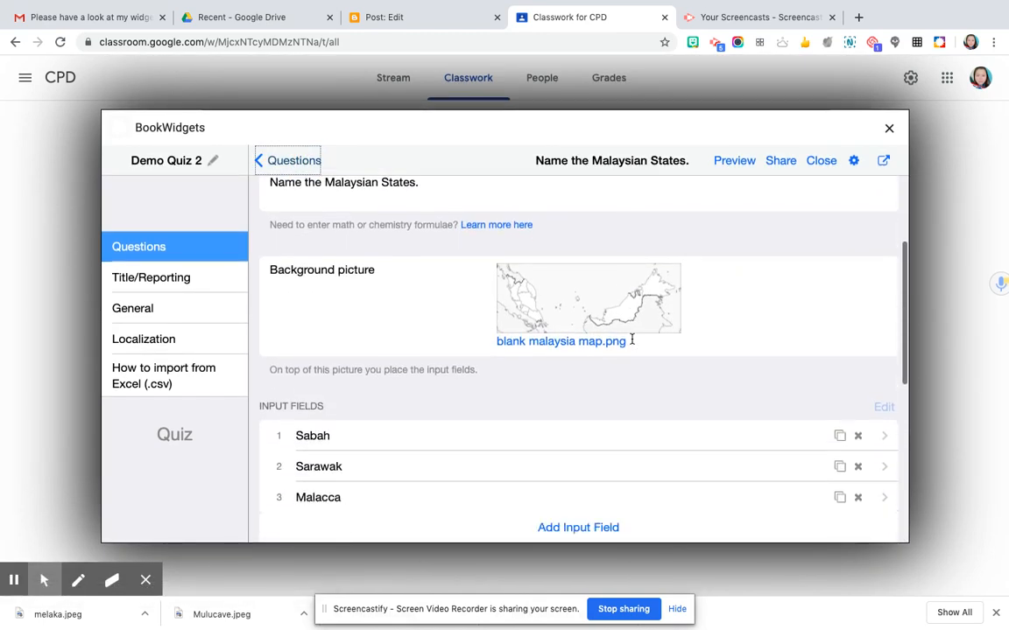
scroll(631, 338, down, 3)
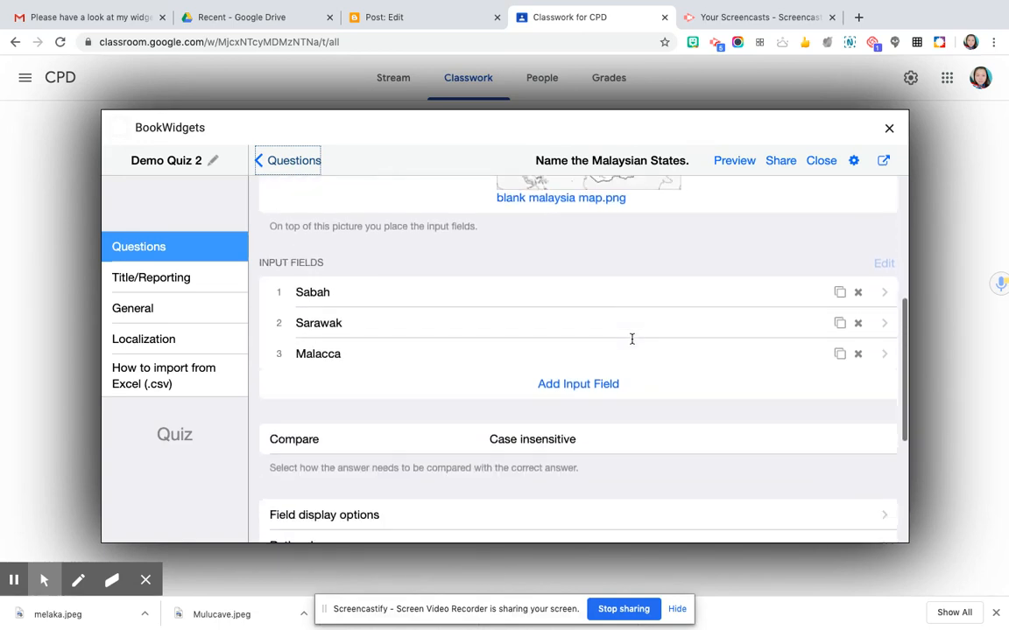
scroll(632, 339, down, 1)
scroll(631, 339, up, 4)
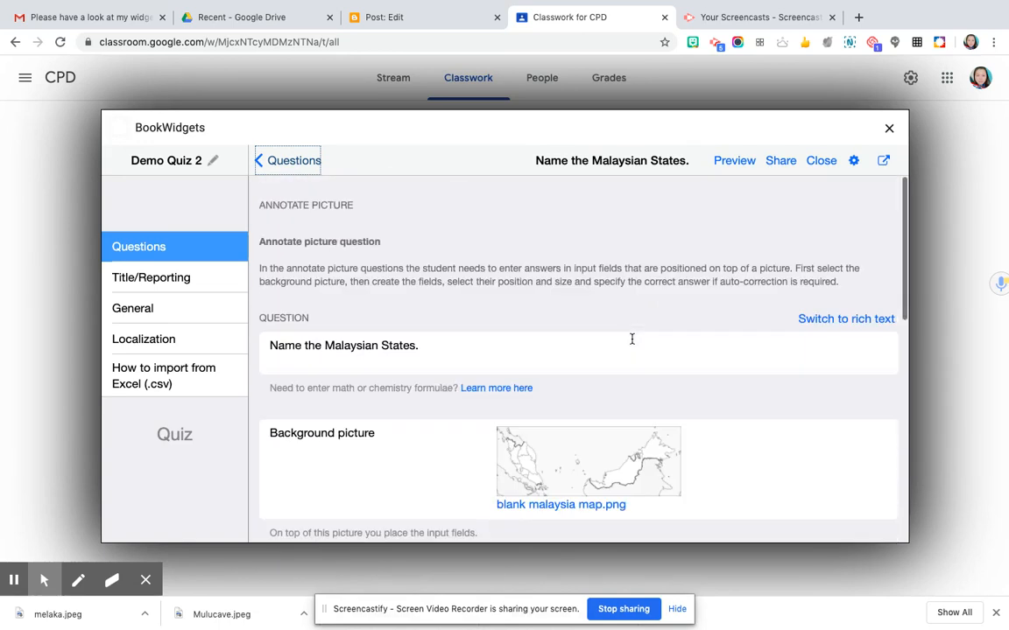
Return to the quiz's question list and add a Word - Picture Match question.
click(284, 163)
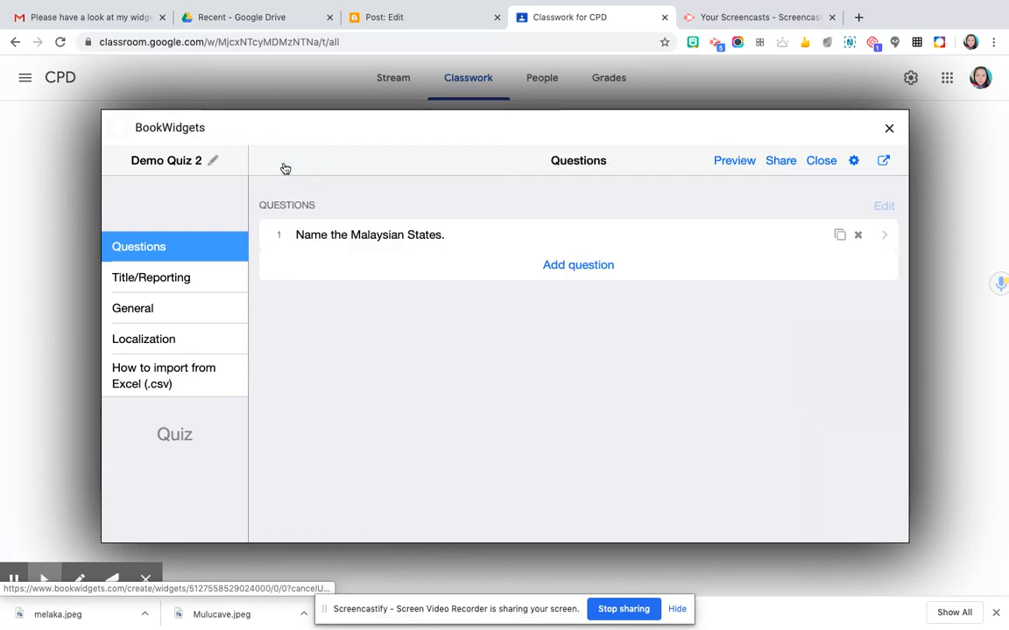
click(557, 264)
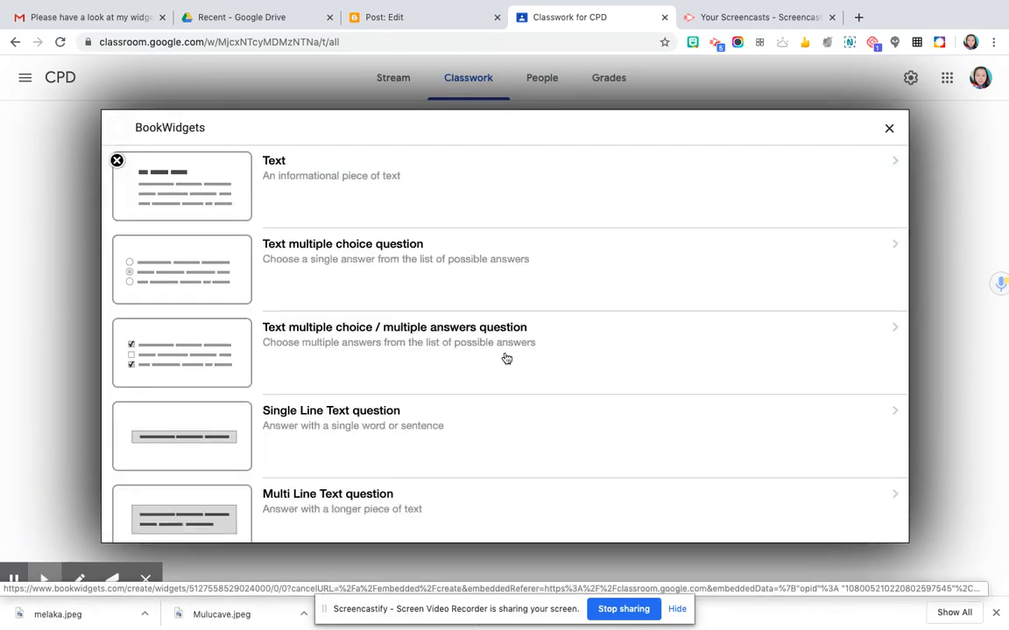
scroll(506, 358, down, 9)
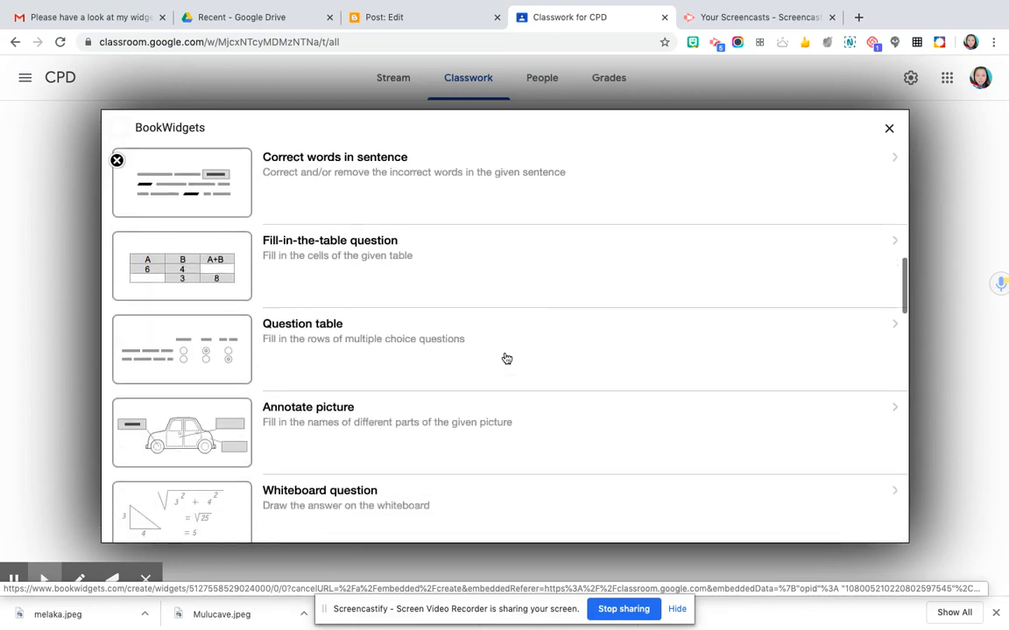
scroll(506, 358, down, 7)
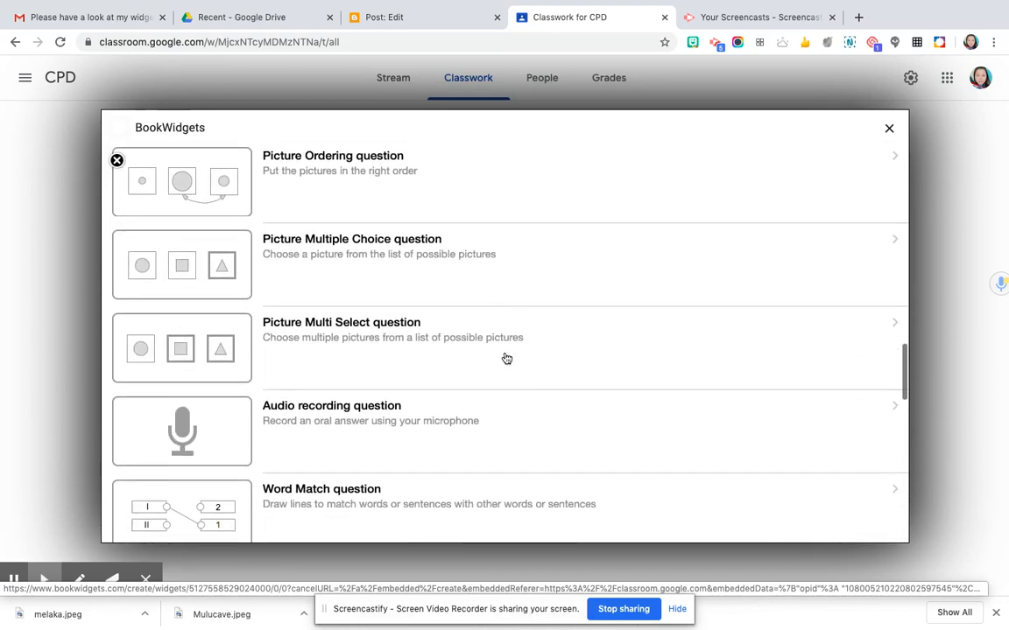
scroll(506, 358, down, 5)
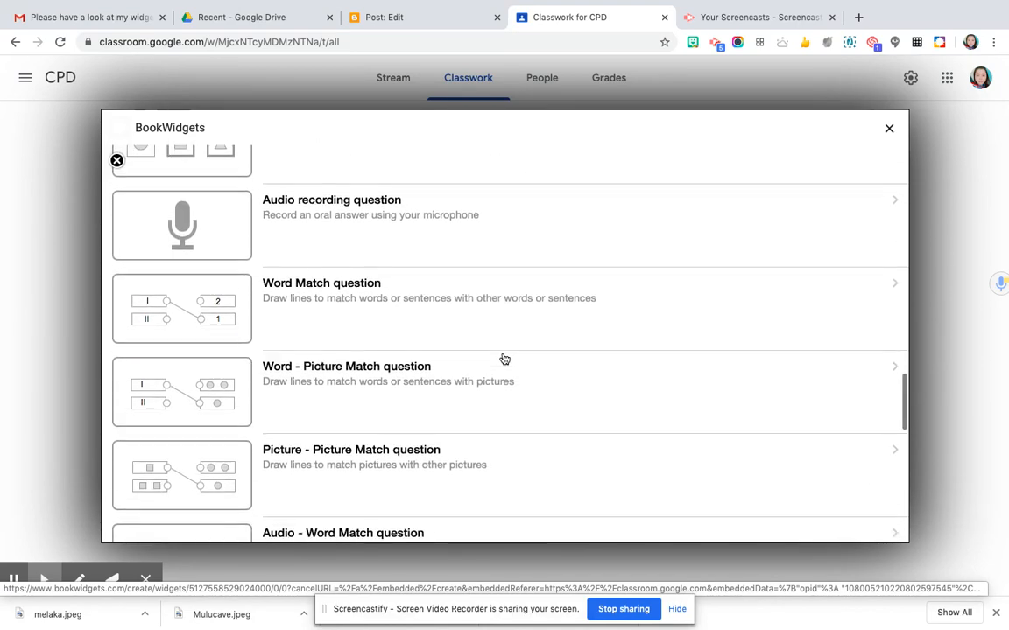
click(403, 374)
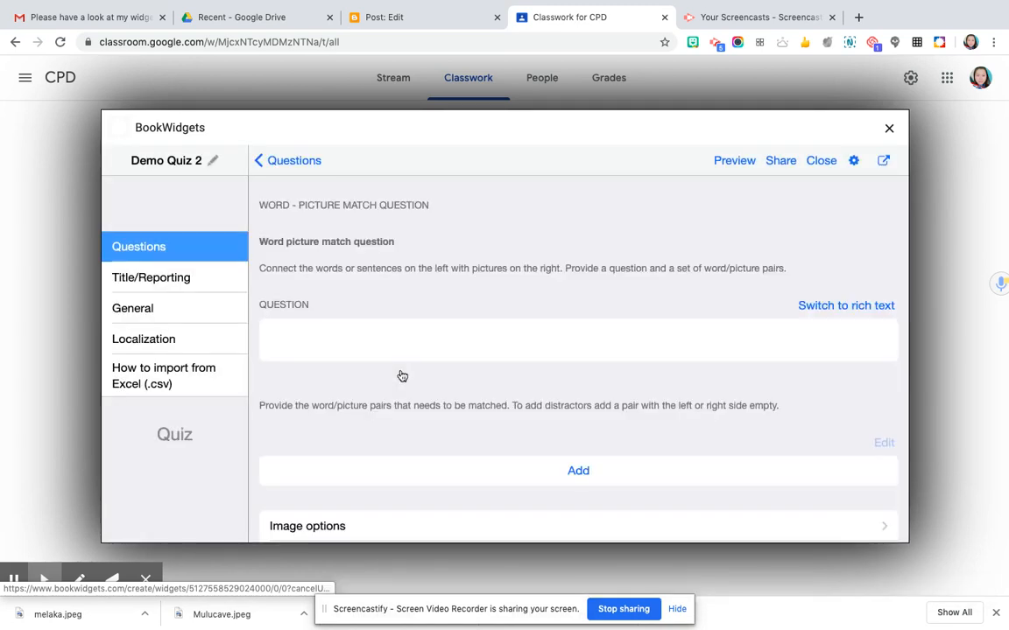
Enter "Match the state to its correct landmark." as the text of the matching question.
click(390, 333)
text(Match the)
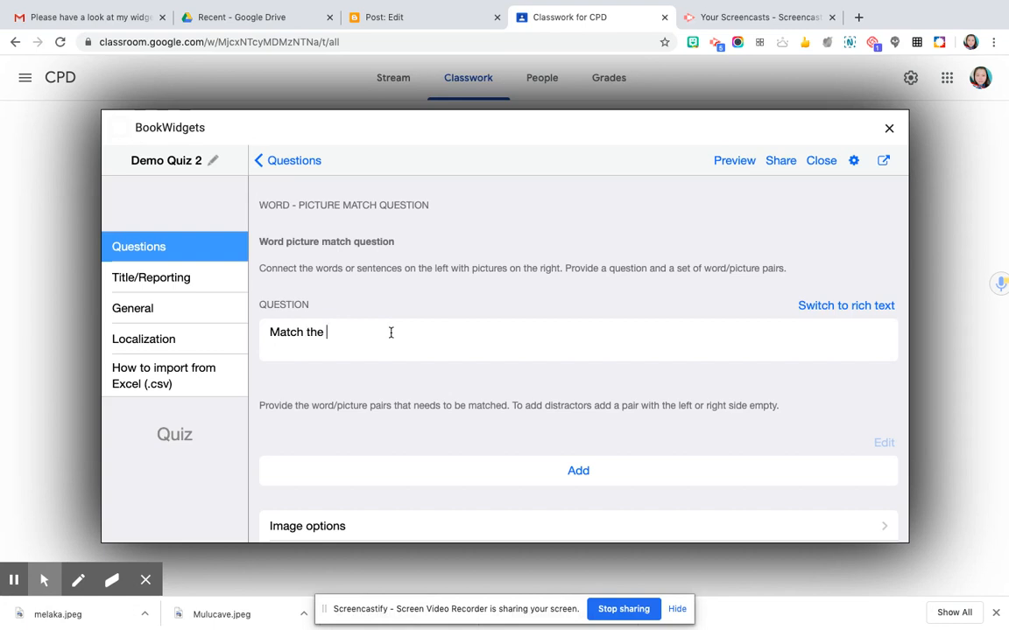
text( state to its co)
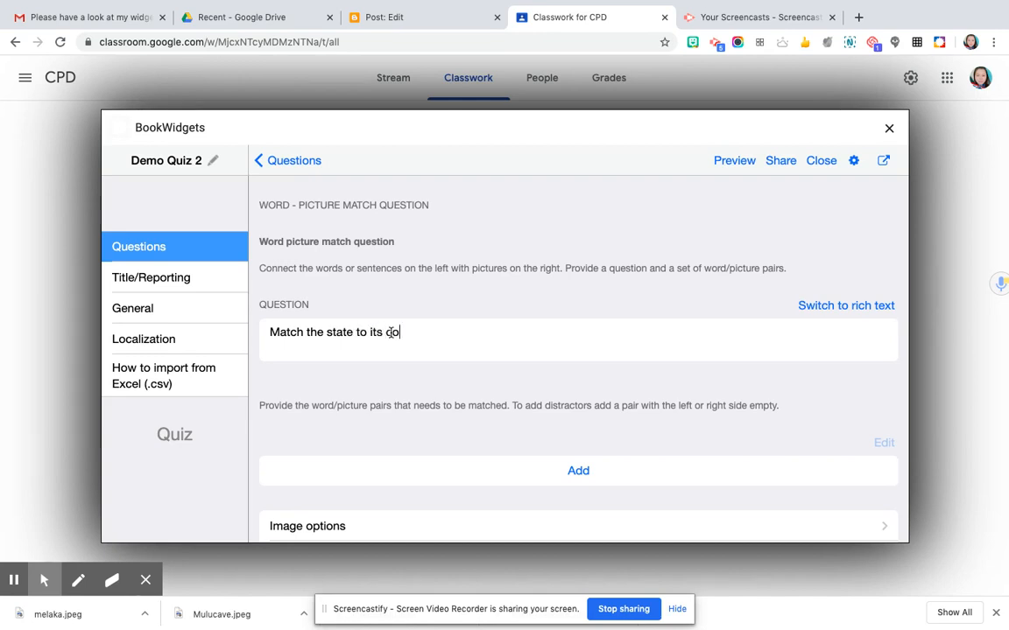
text(rrect landmark.)
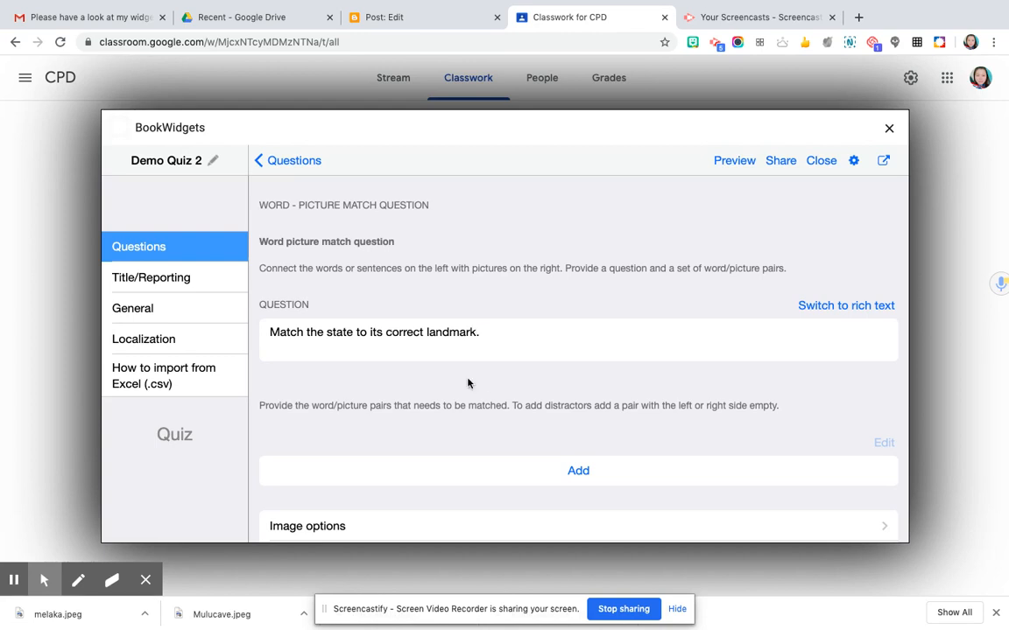
Add a word/picture pair with the text Sabah and the image mtkinabalu.jpeg from the Downloads folder.
scroll(490, 401, down, 3)
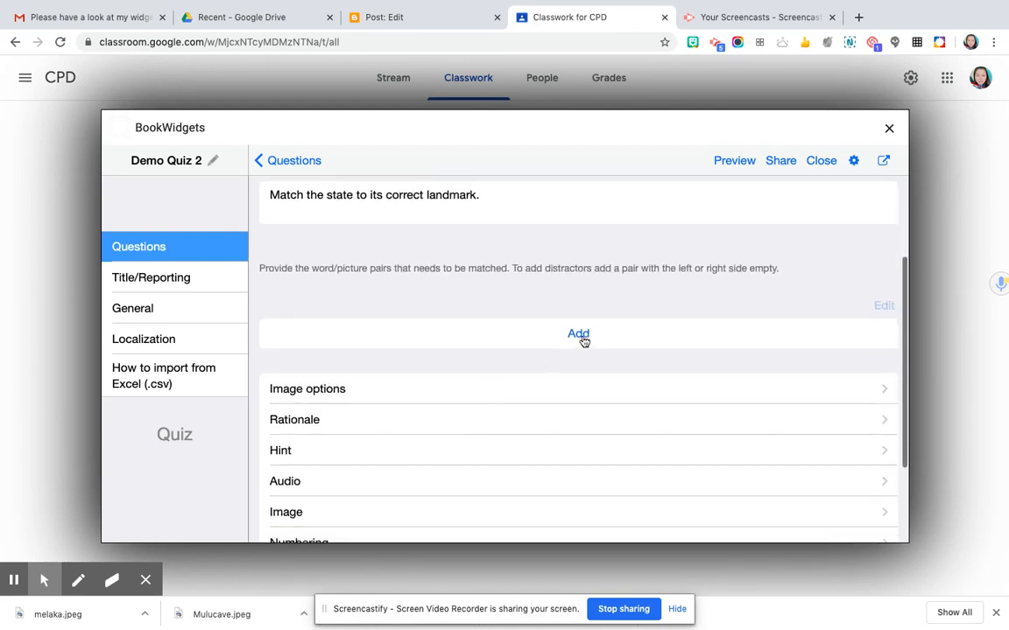
click(580, 335)
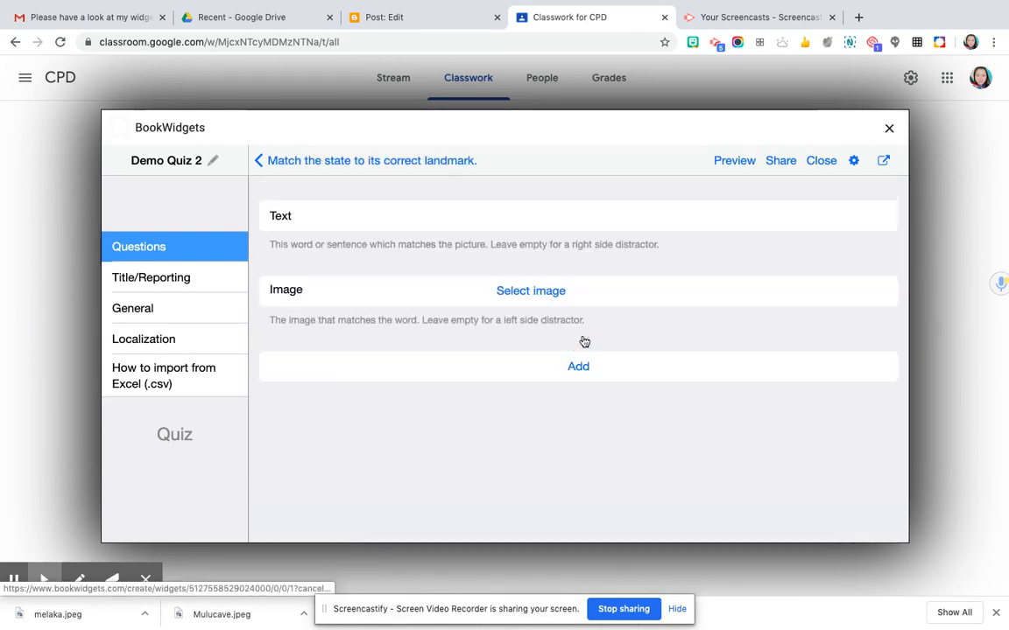
click(454, 225)
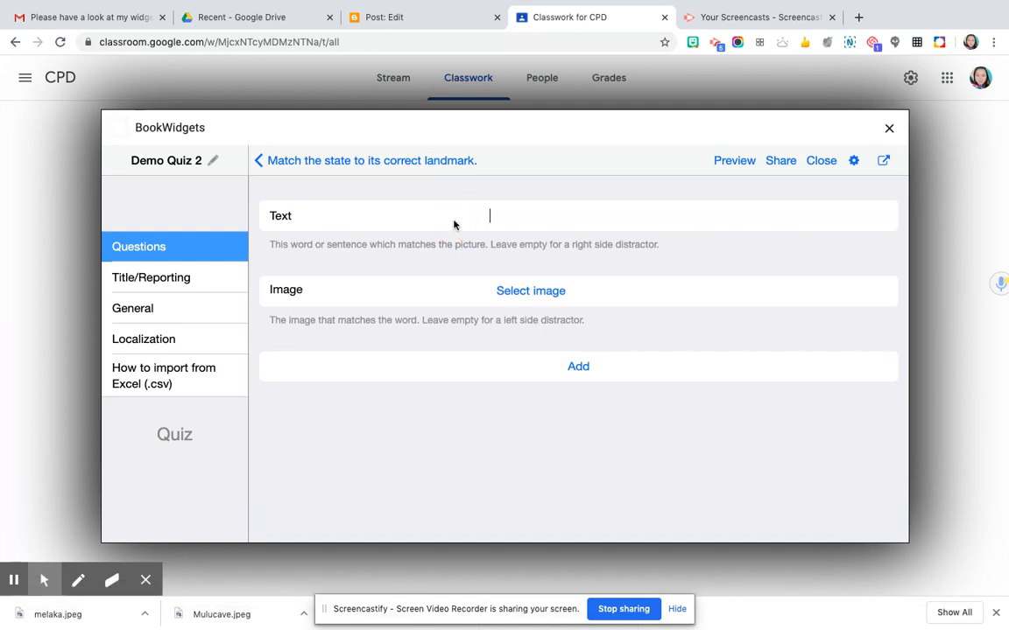
text(Sabah)
click(521, 295)
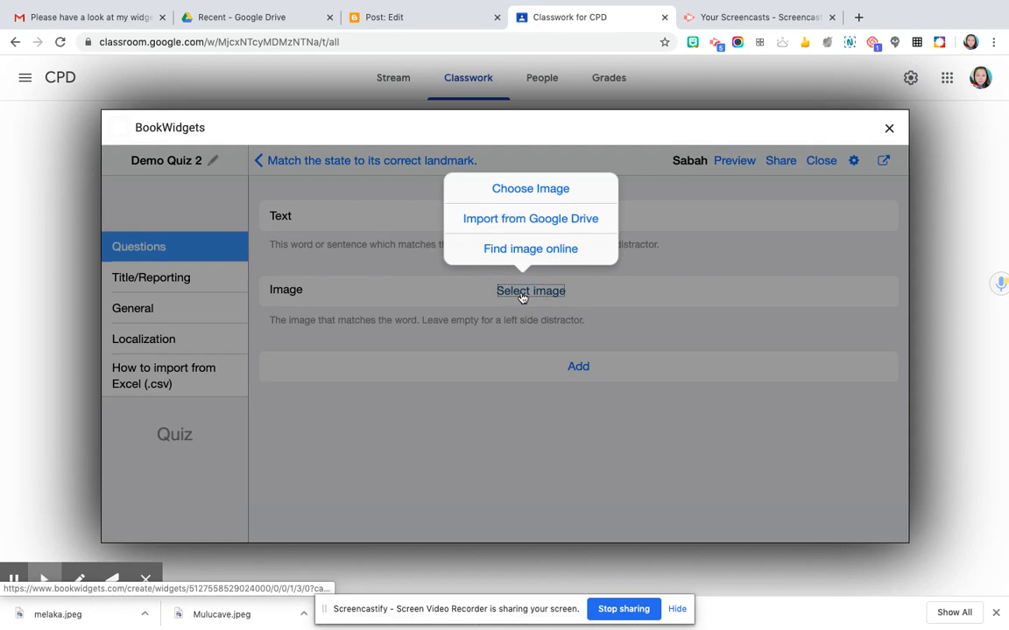
click(542, 194)
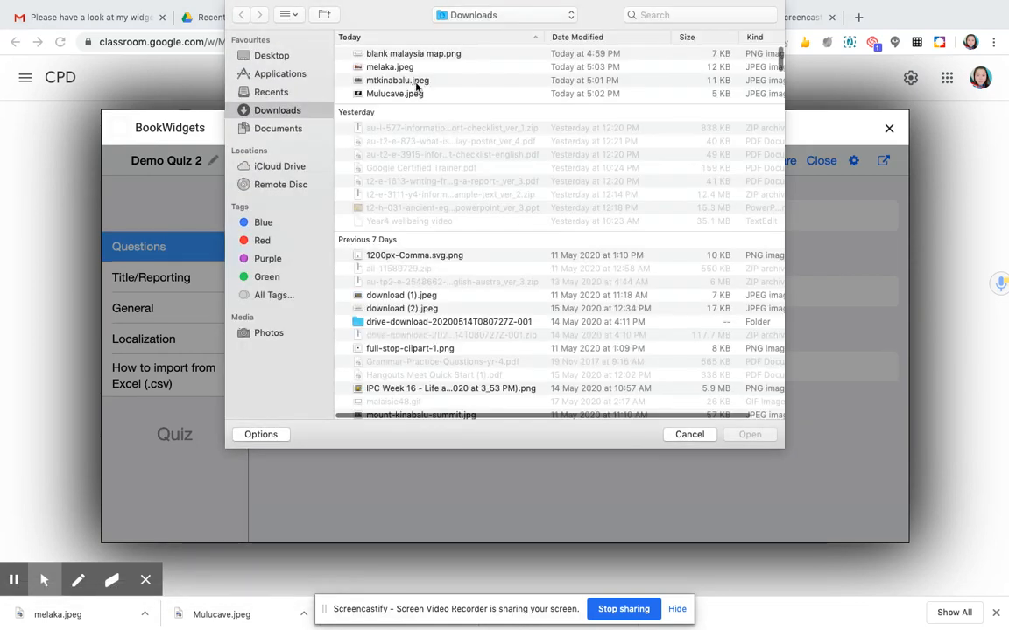
click(416, 83)
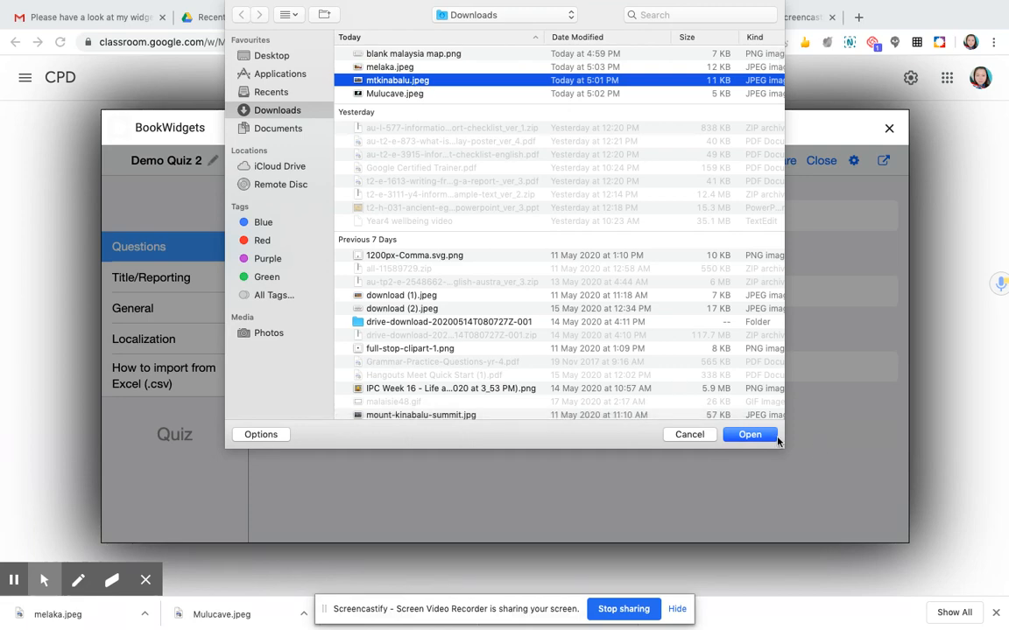
click(776, 440)
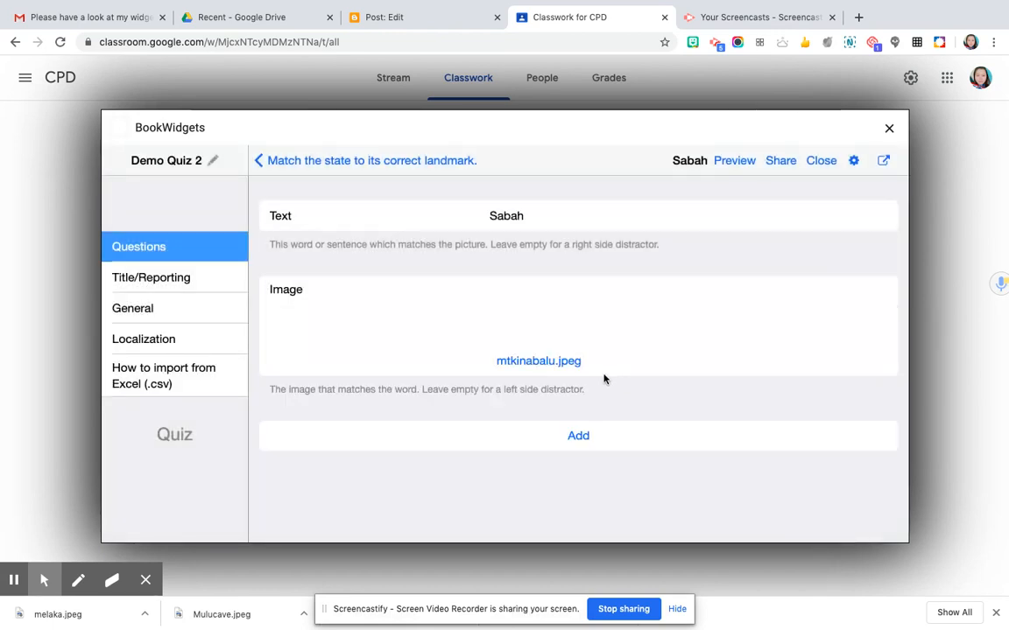
Add a second word/picture pair with the text Sarawak and the image Mulucave.jpeg from the Downloads folder.
click(596, 446)
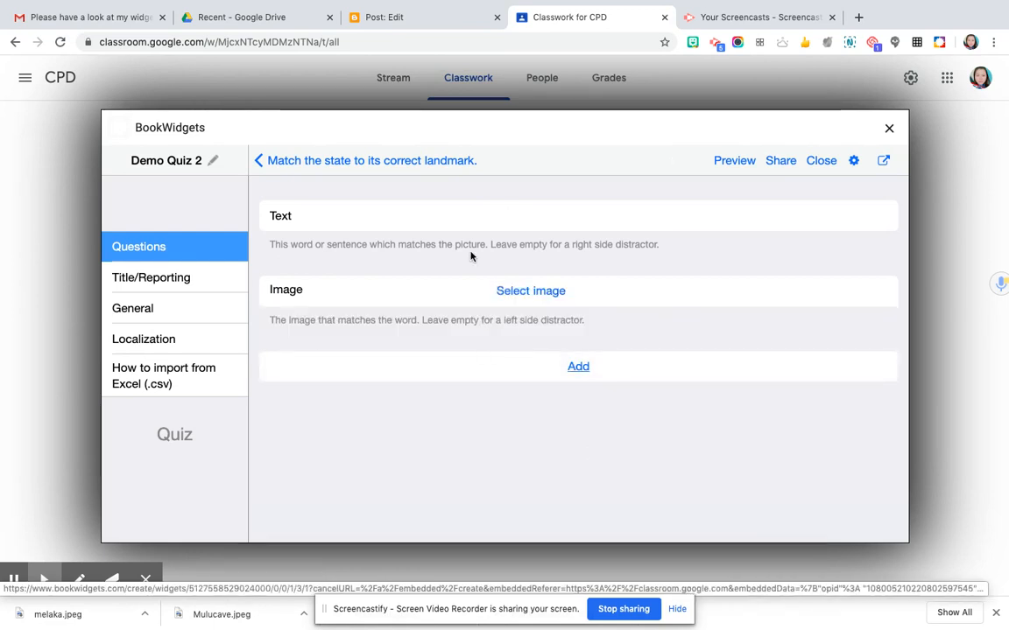
click(461, 219)
text(Sarawak)
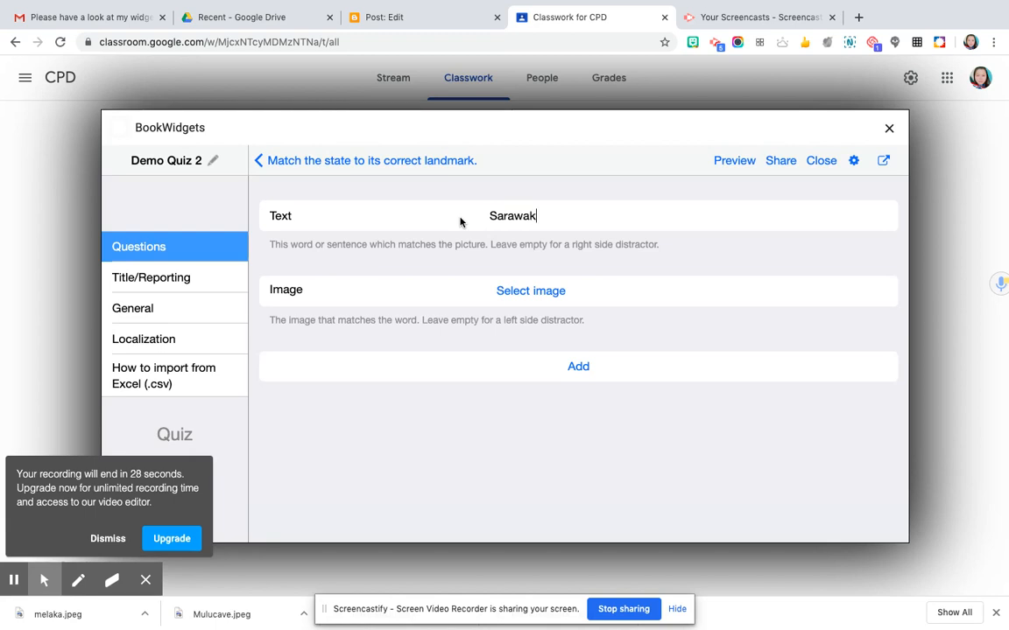
click(504, 289)
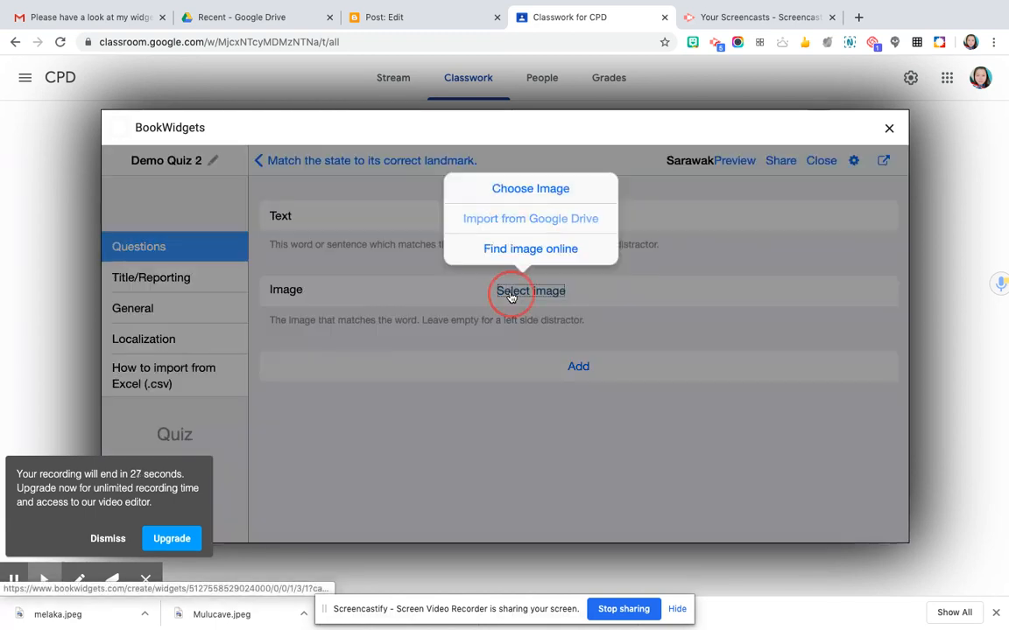
click(521, 194)
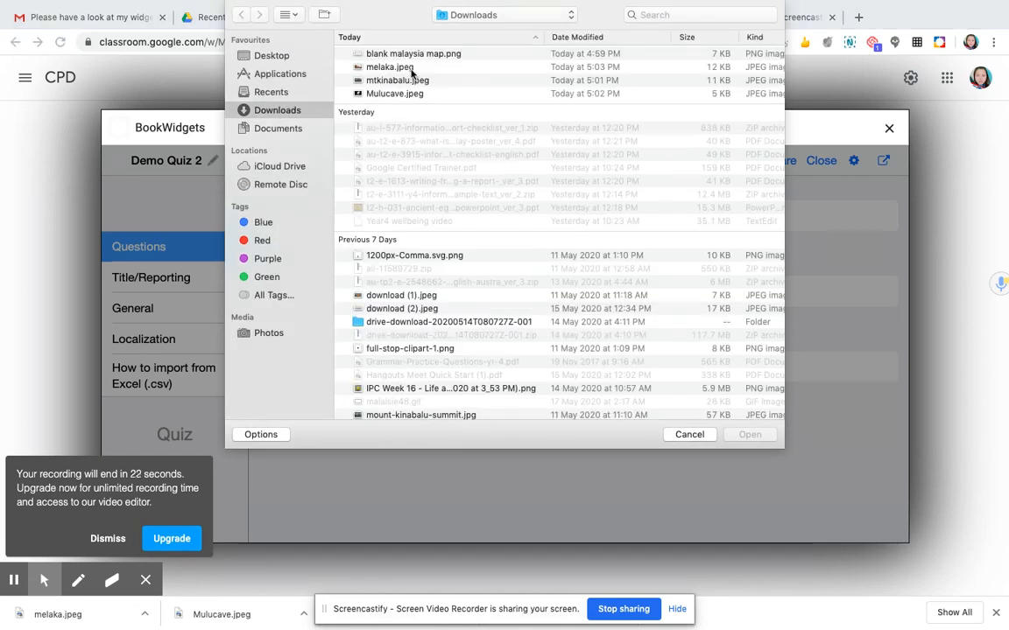
click(404, 94)
click(754, 435)
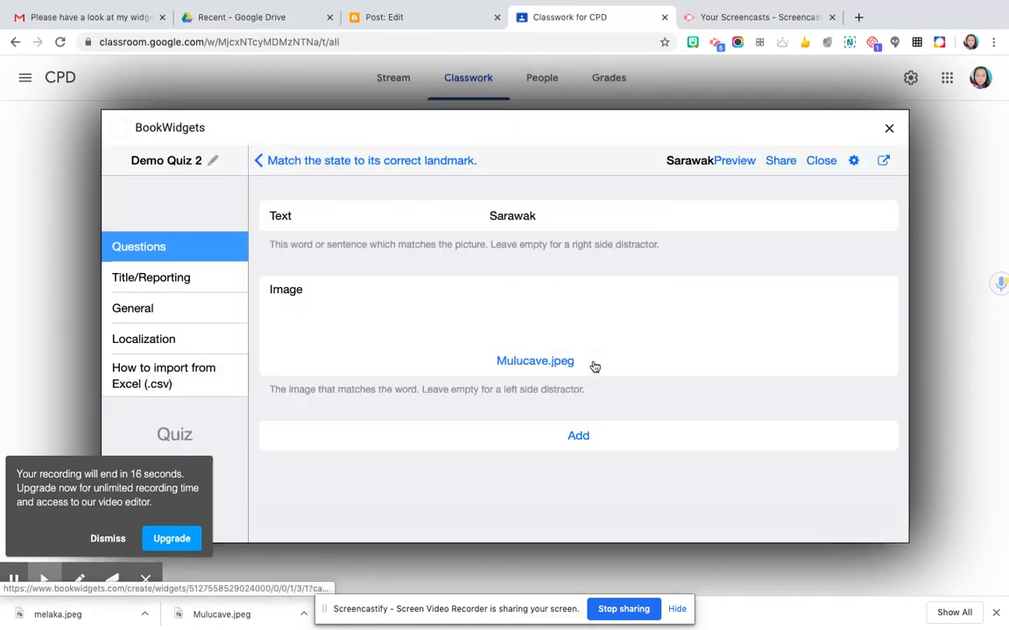
Add a third word/picture pair with the text Malacca and the image melaka.jpeg from the Downloads folder.
click(582, 437)
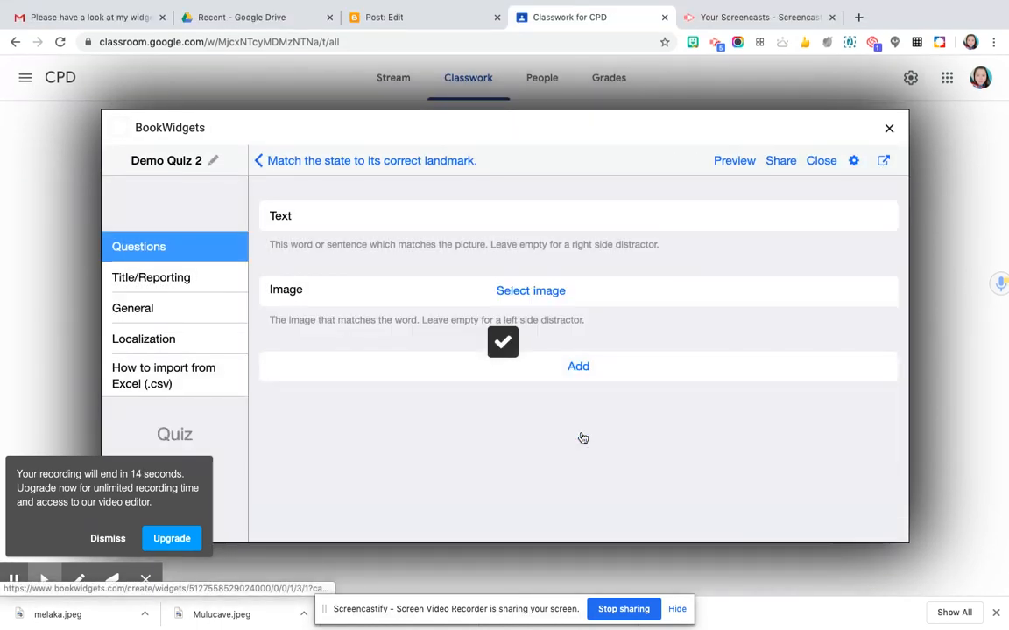
click(444, 222)
text(M)
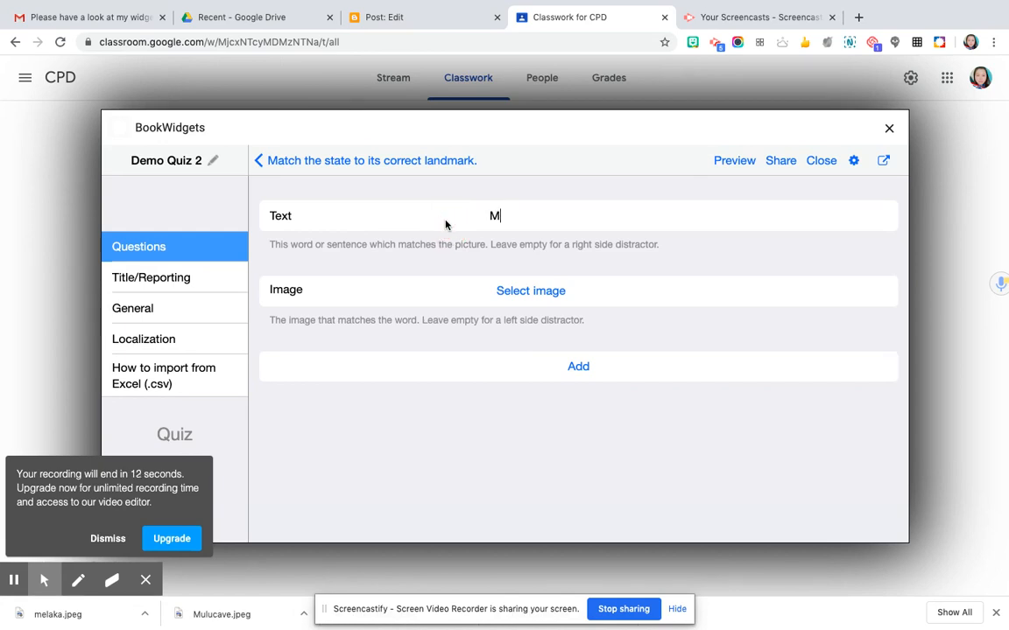
text(alacca)
click(516, 293)
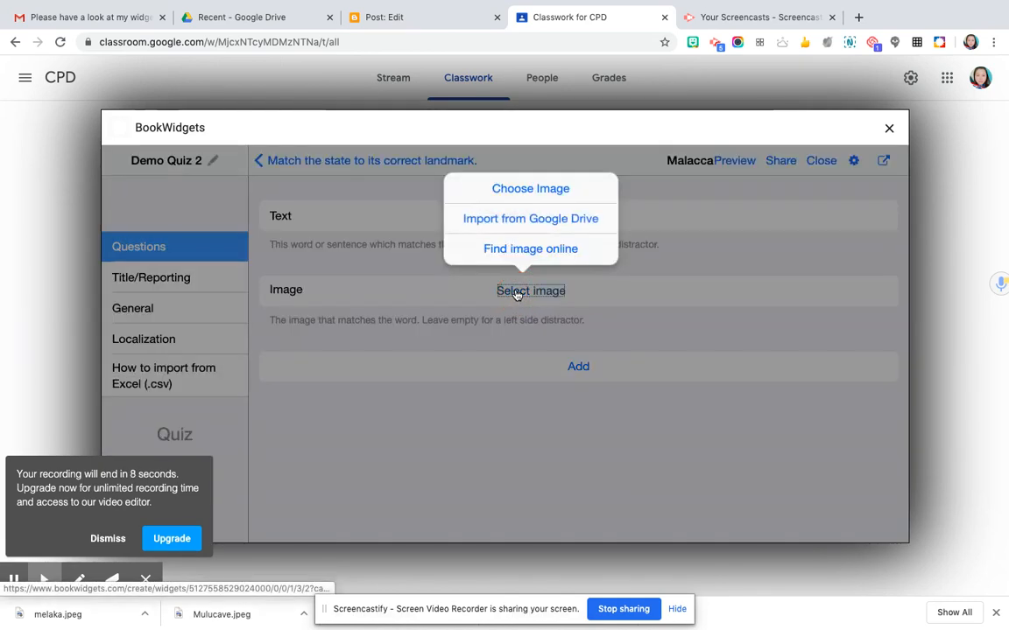
click(528, 190)
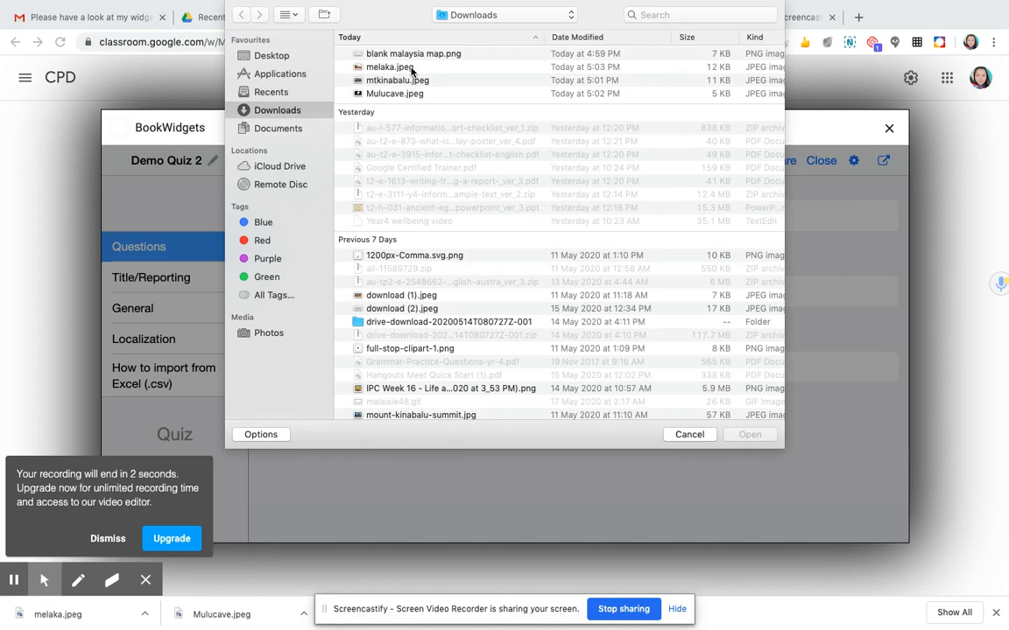
click(390, 67)
click(750, 434)
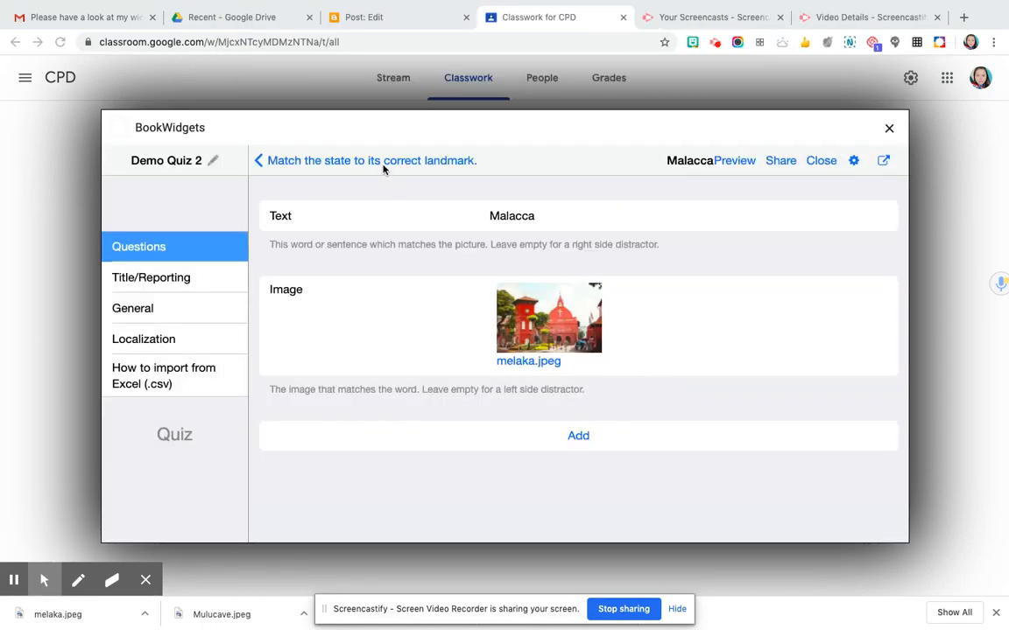
Review the matching question's word/picture pairs and additional options, and return to the quiz's question list.
click(280, 163)
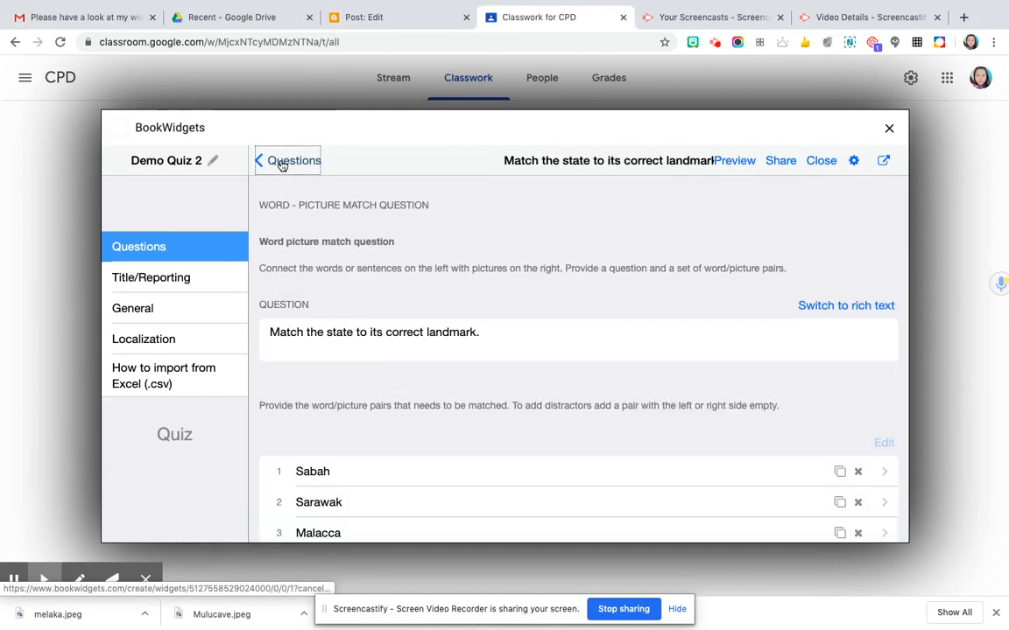
scroll(507, 310, down, 5)
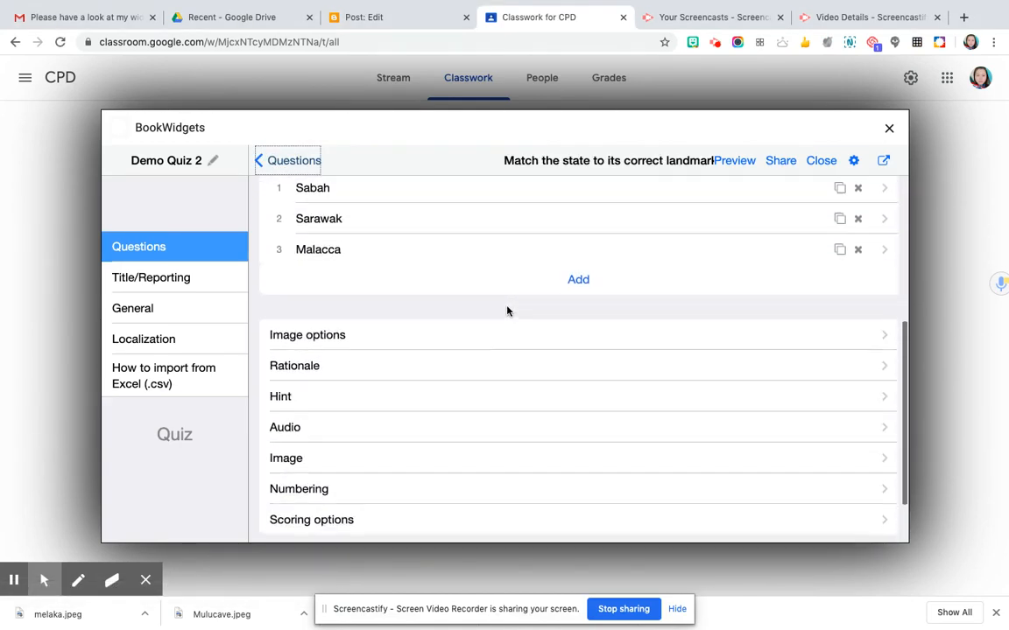
scroll(507, 310, up, 5)
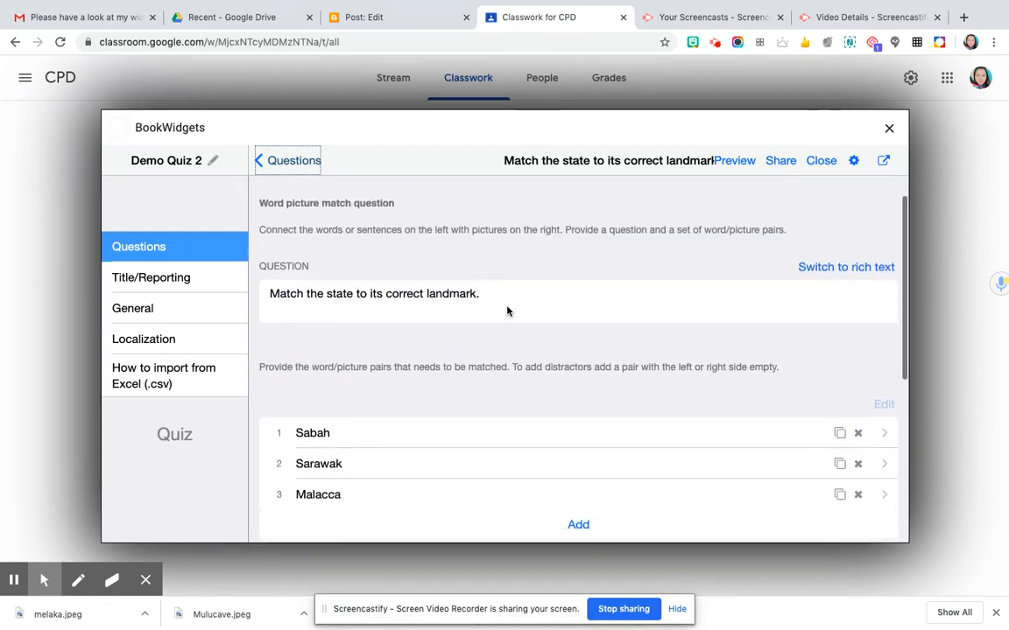
scroll(417, 310, down, 2)
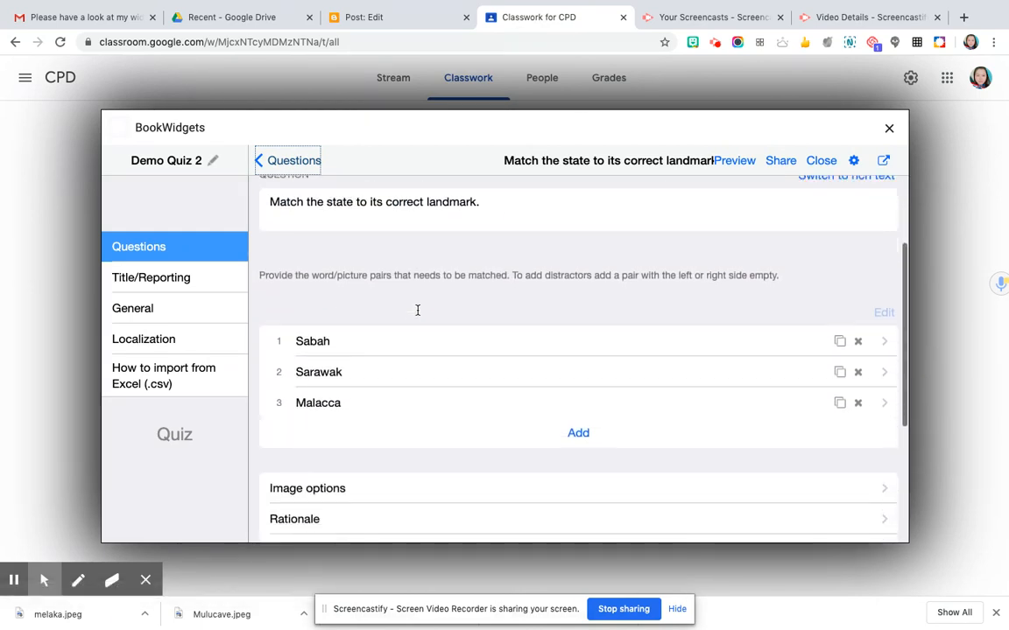
scroll(410, 307, up, 3)
click(308, 170)
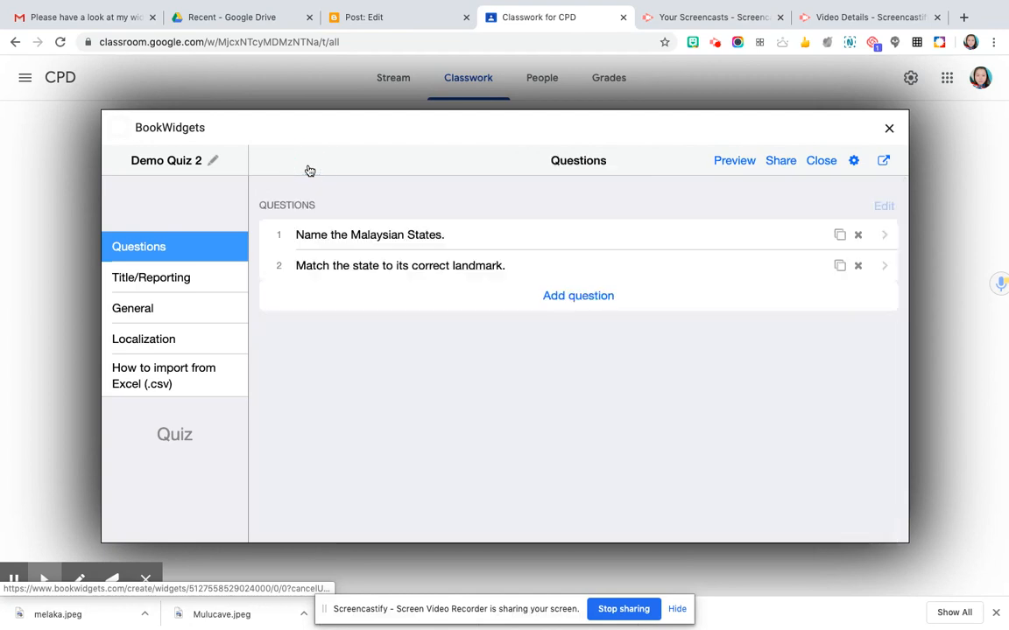
Preview the quiz in student view, answering Sabah in the map's upper-right field and viewing the matching question, and close the preview.
click(736, 163)
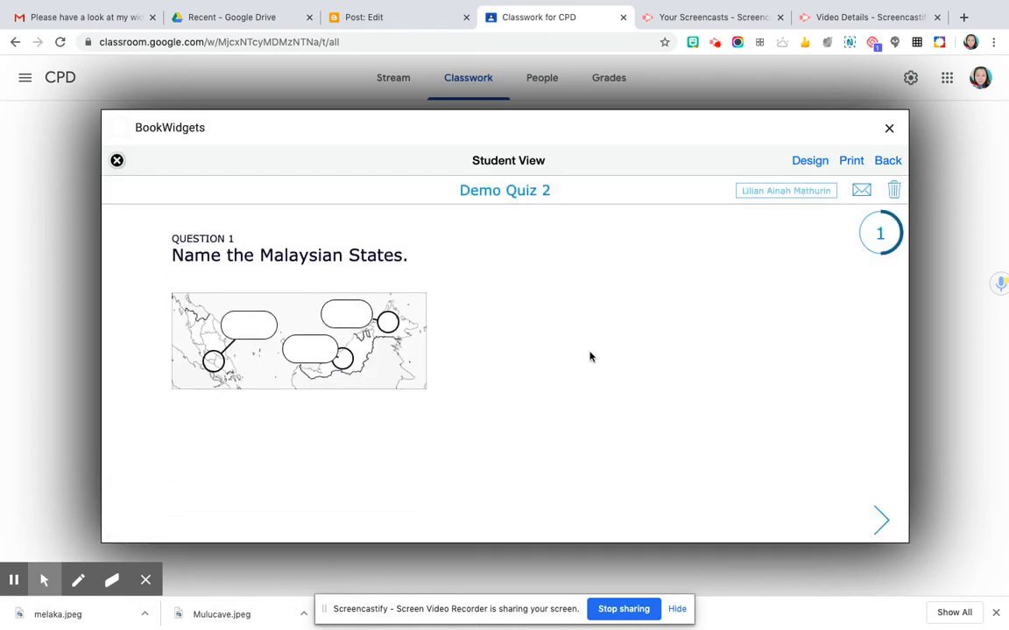
click(350, 312)
text(Sabah)
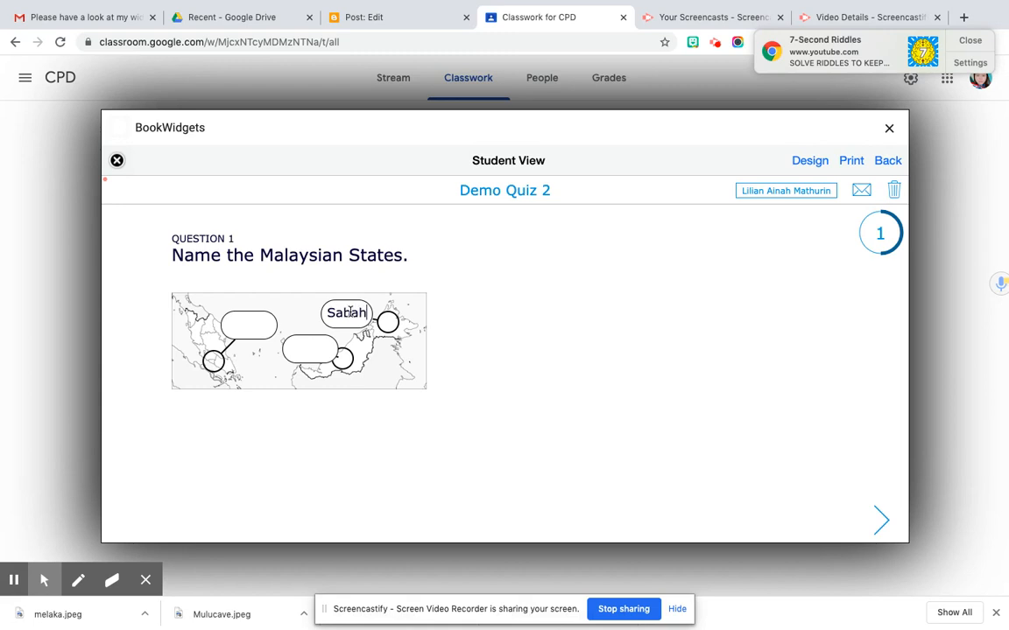
click(883, 522)
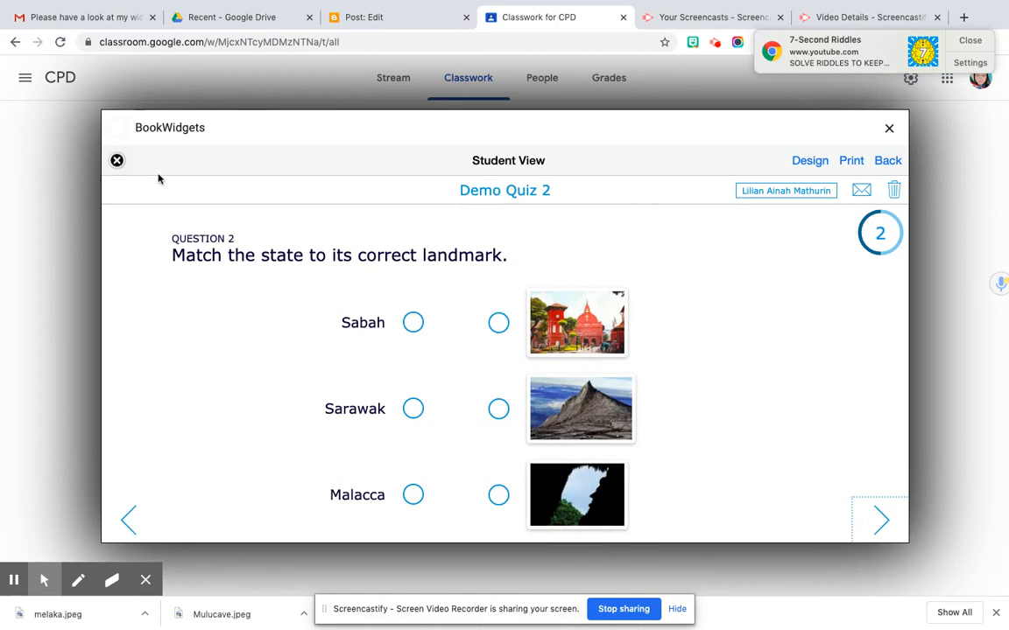
click(117, 160)
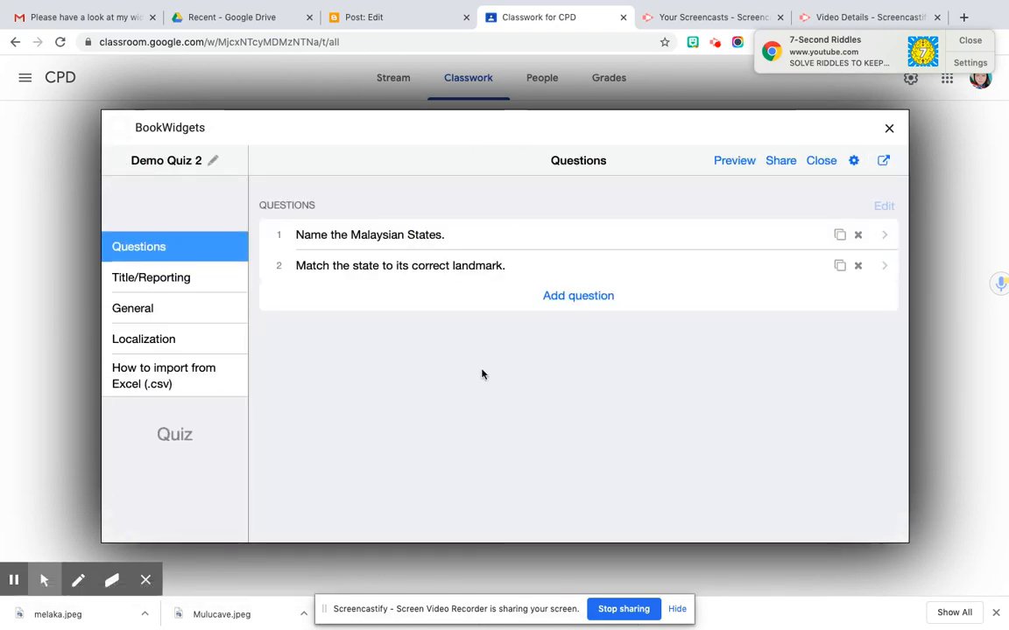
Examine the quiz's widget identification, correction options and localization settings.
click(208, 279)
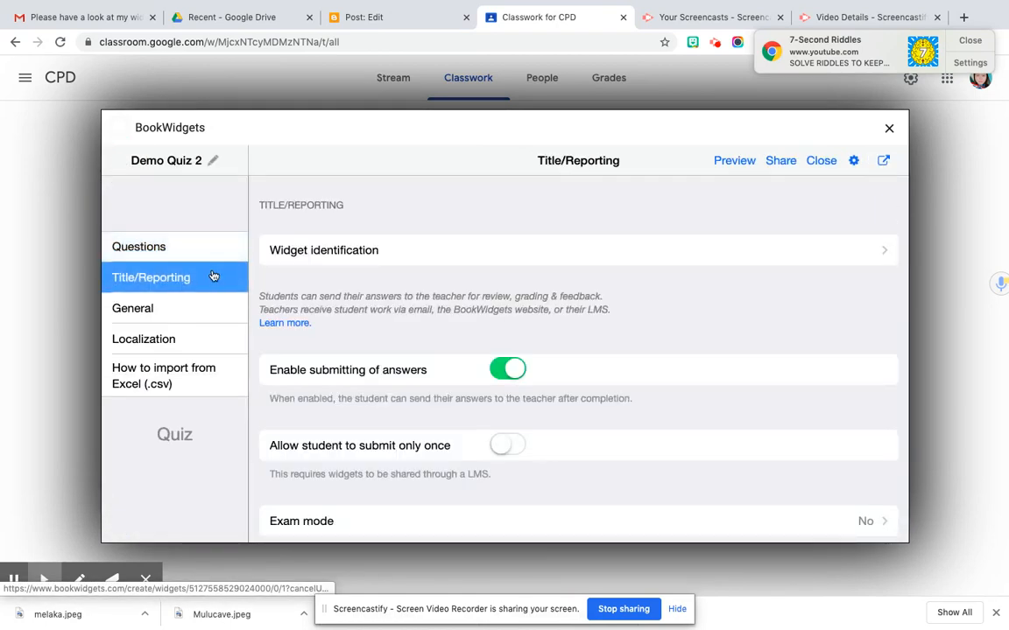
click(391, 251)
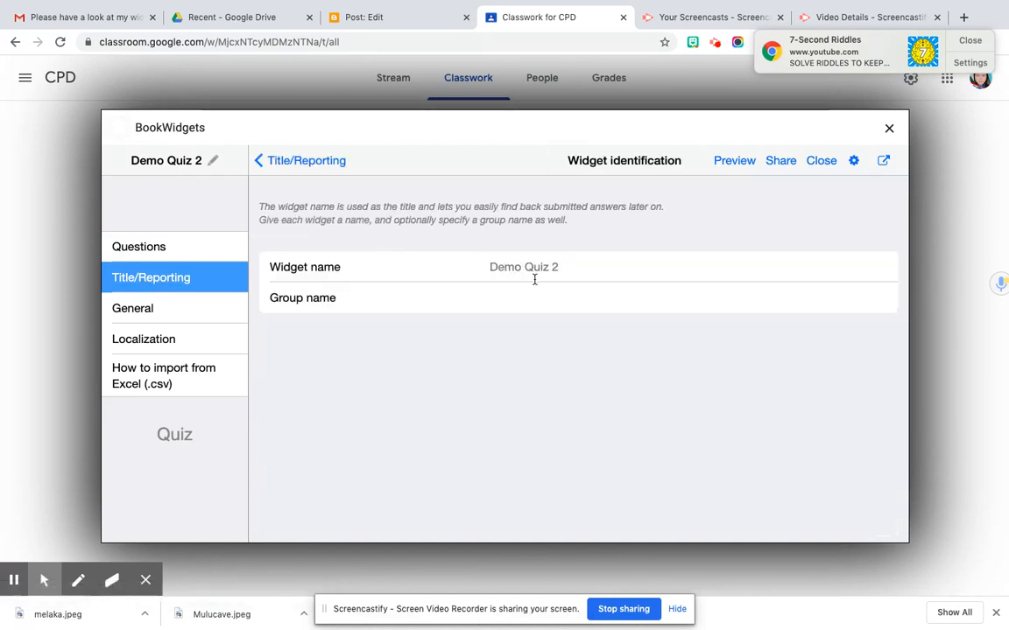
click(168, 309)
scroll(558, 374, down, 1)
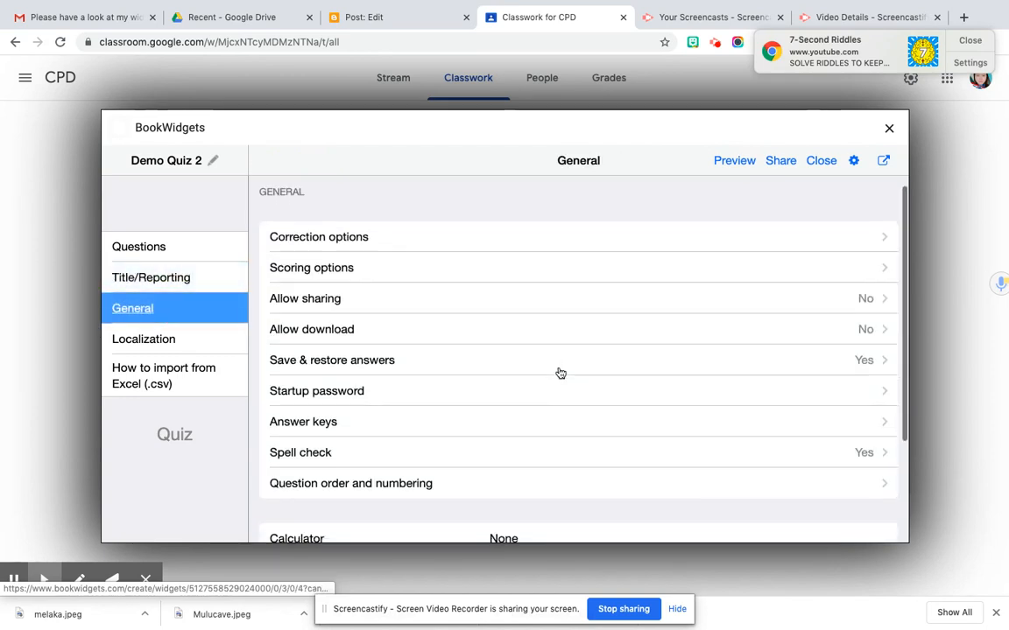
click(664, 245)
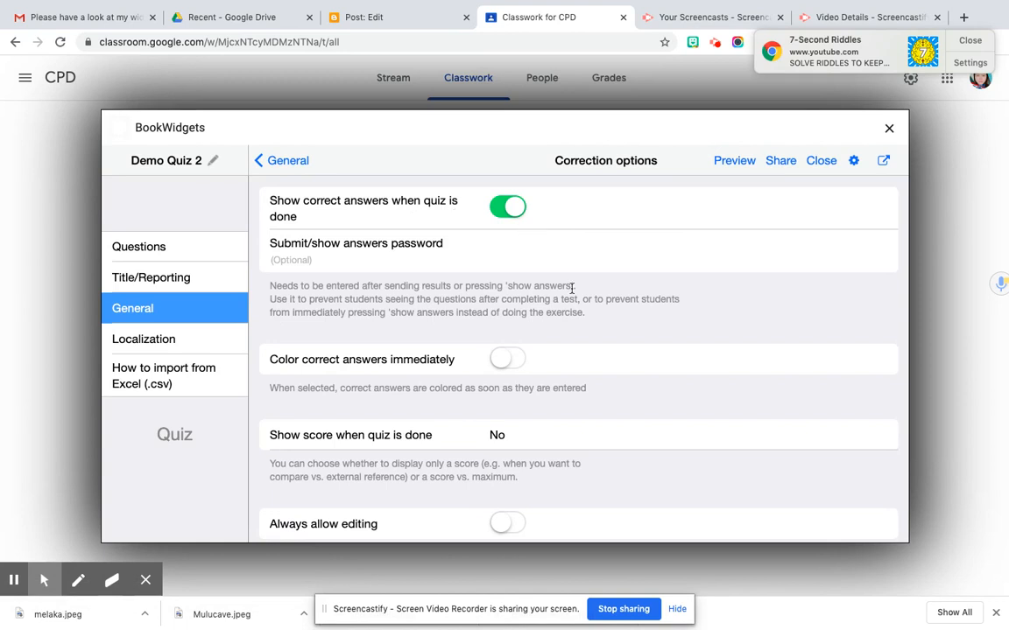
scroll(571, 288, down, 3)
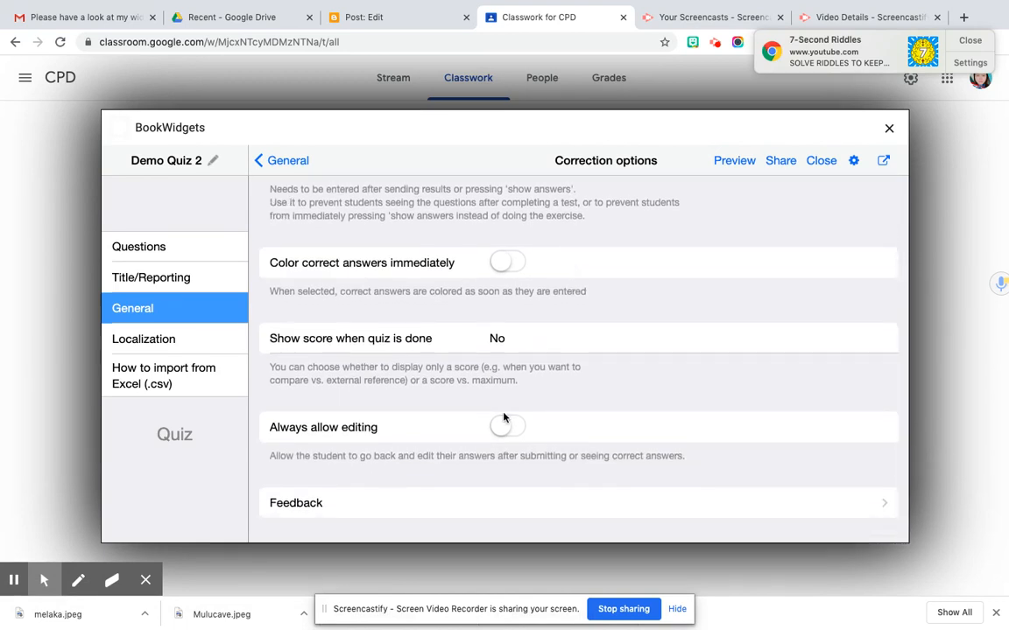
click(175, 338)
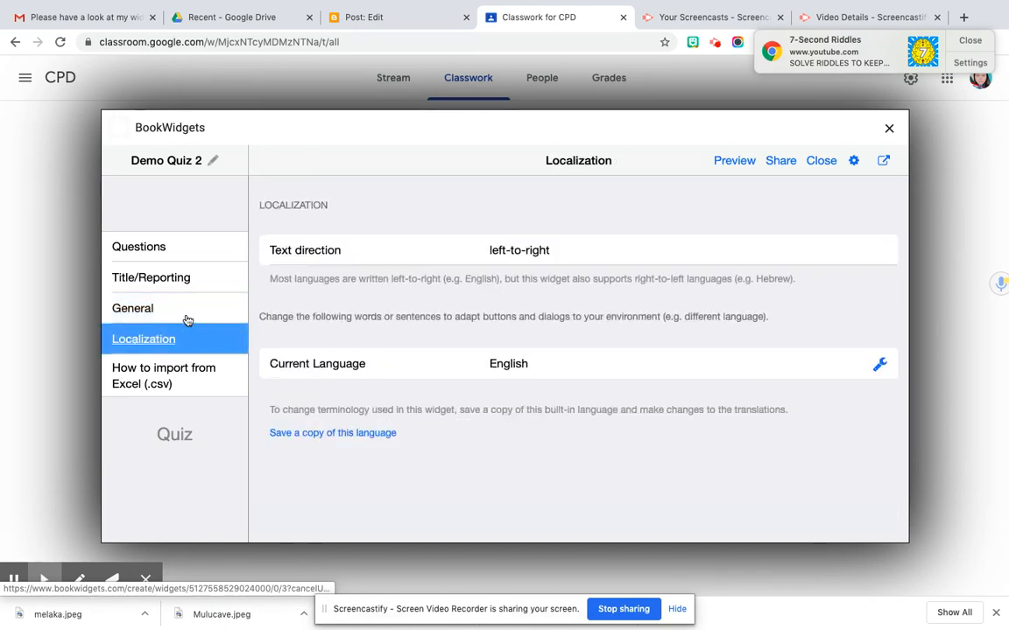
Enable showing the points associated with each question in the quiz's scoring options, and return to the general settings.
click(187, 319)
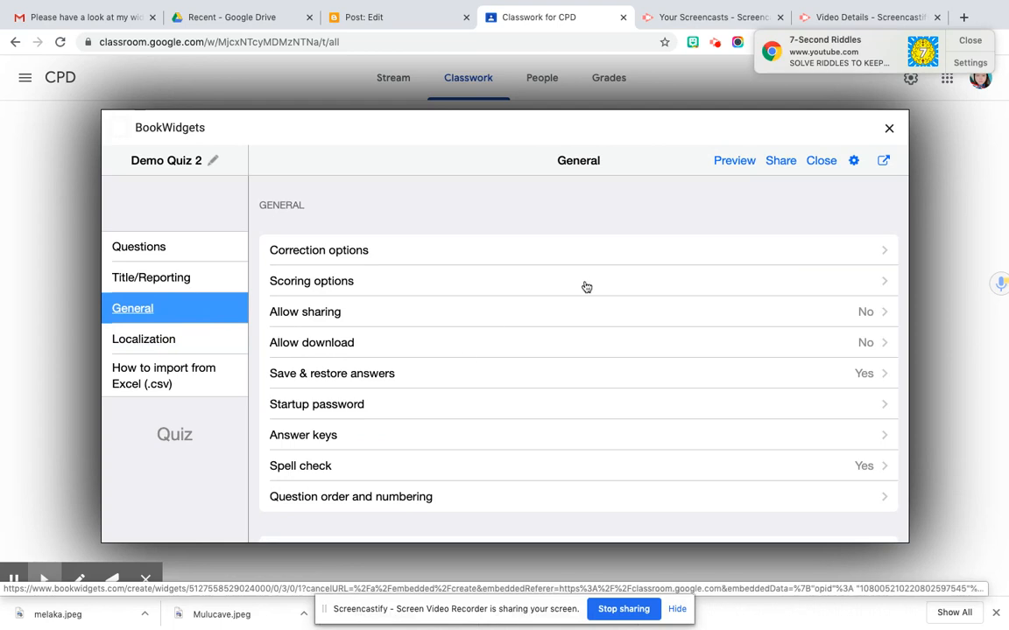
click(586, 284)
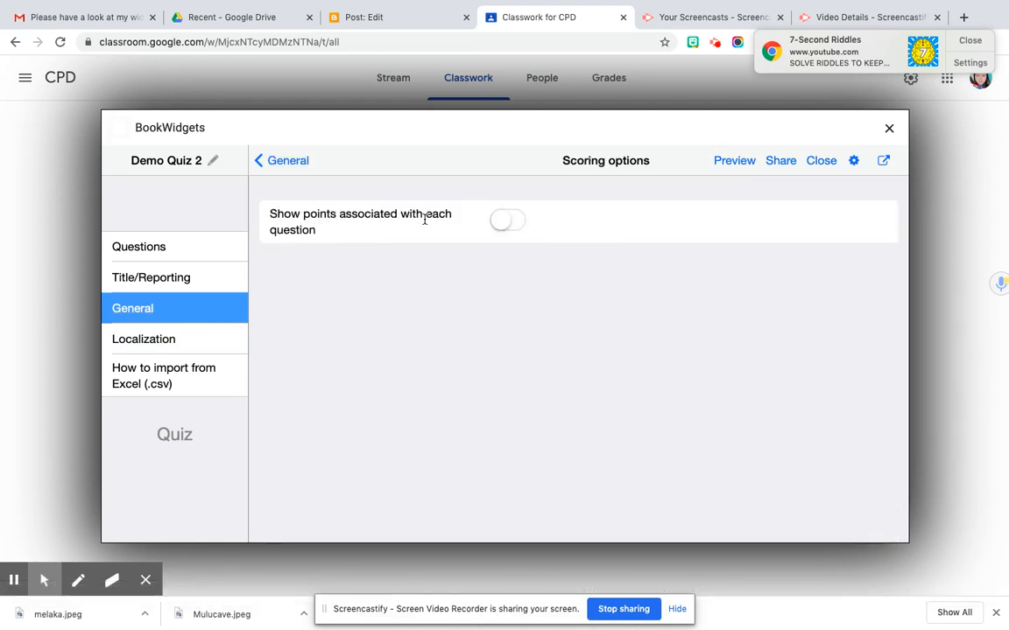
click(501, 226)
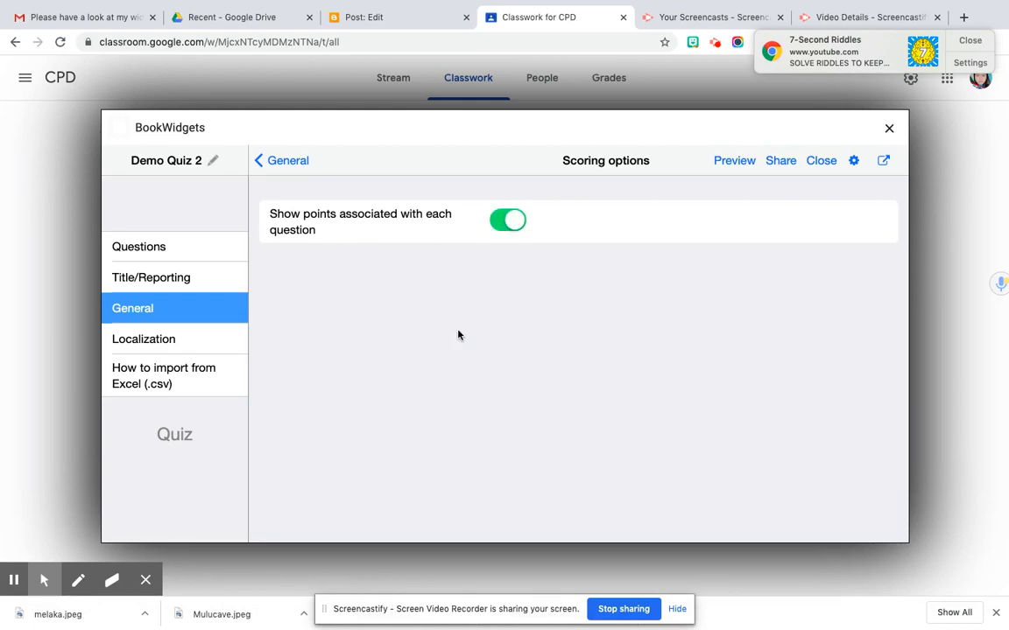
click(505, 221)
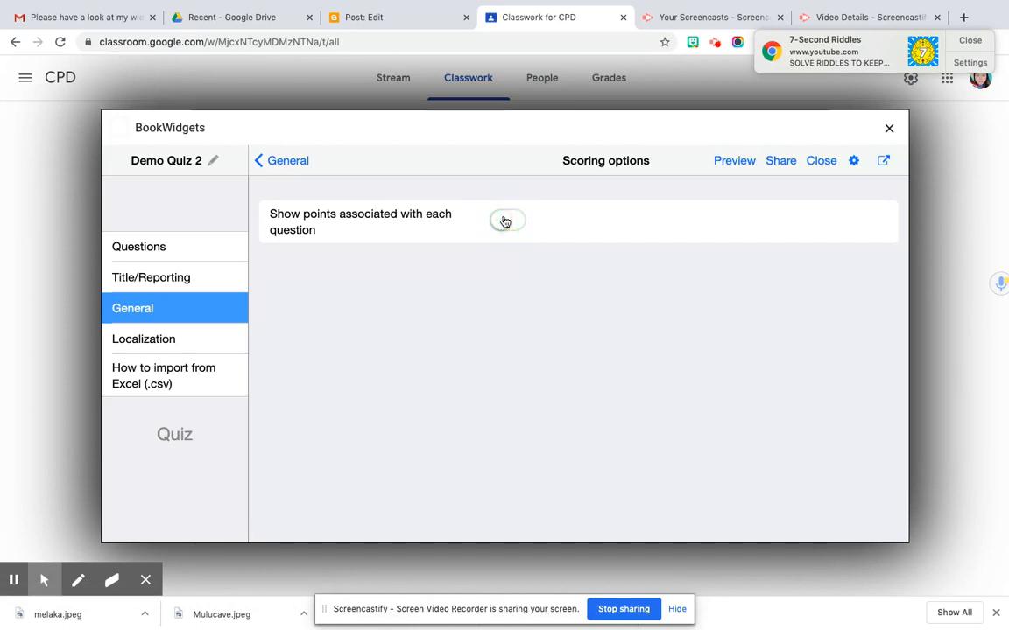
click(505, 222)
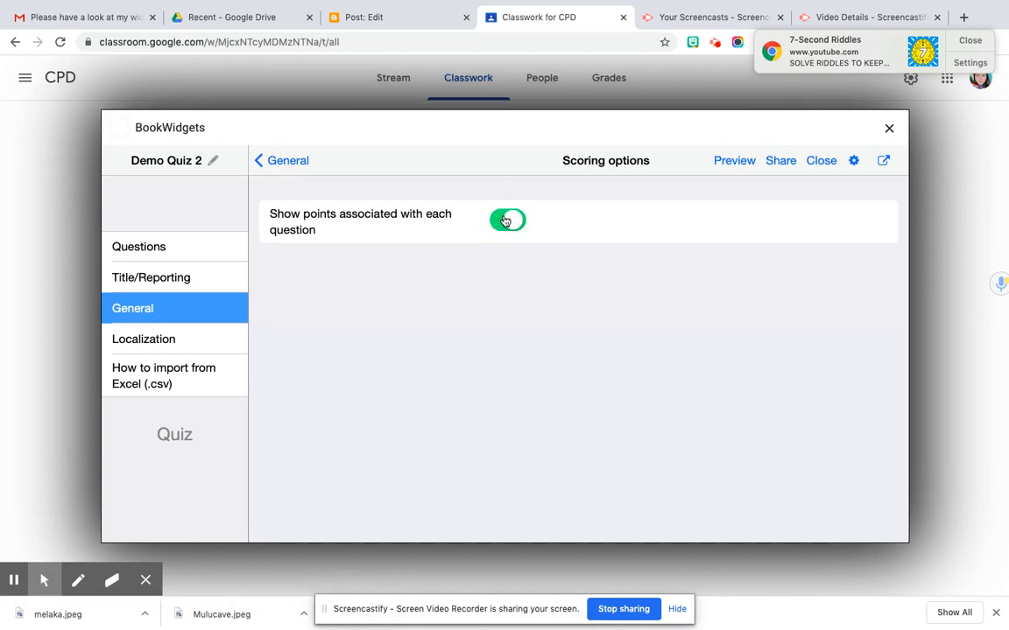
click(286, 166)
Examine the answer keys setting and the remaining general options of the quiz, down to the calculator and audio options.
scroll(615, 414, down, 1)
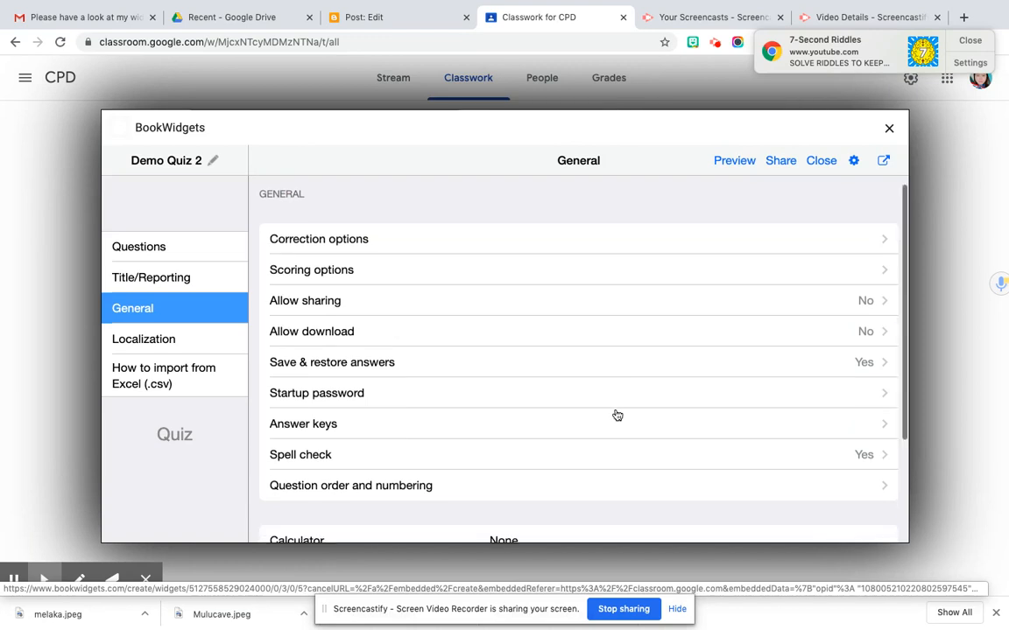
scroll(512, 293, down, 1)
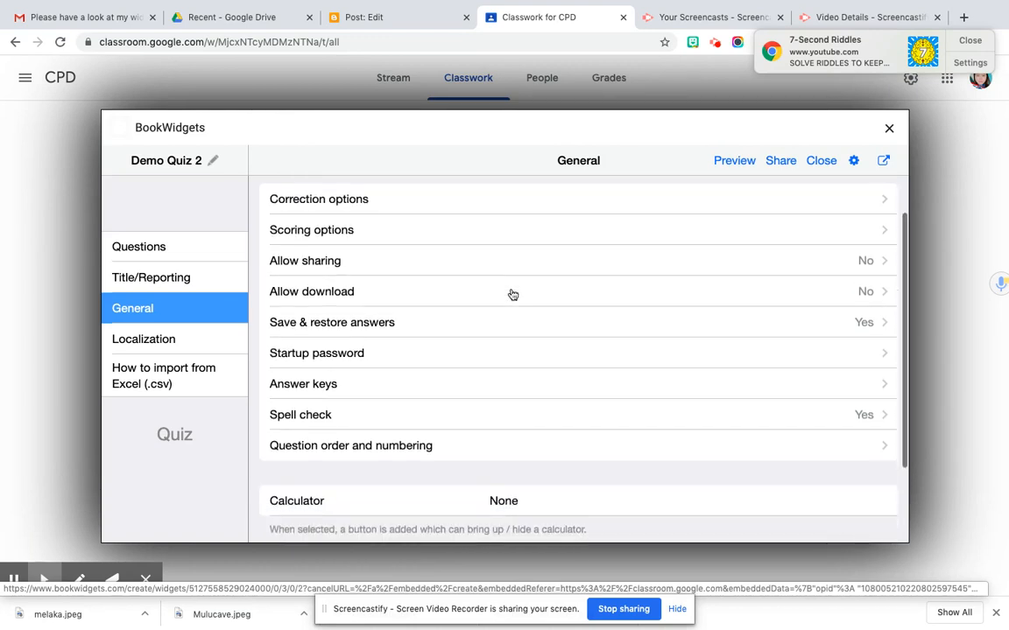
click(507, 384)
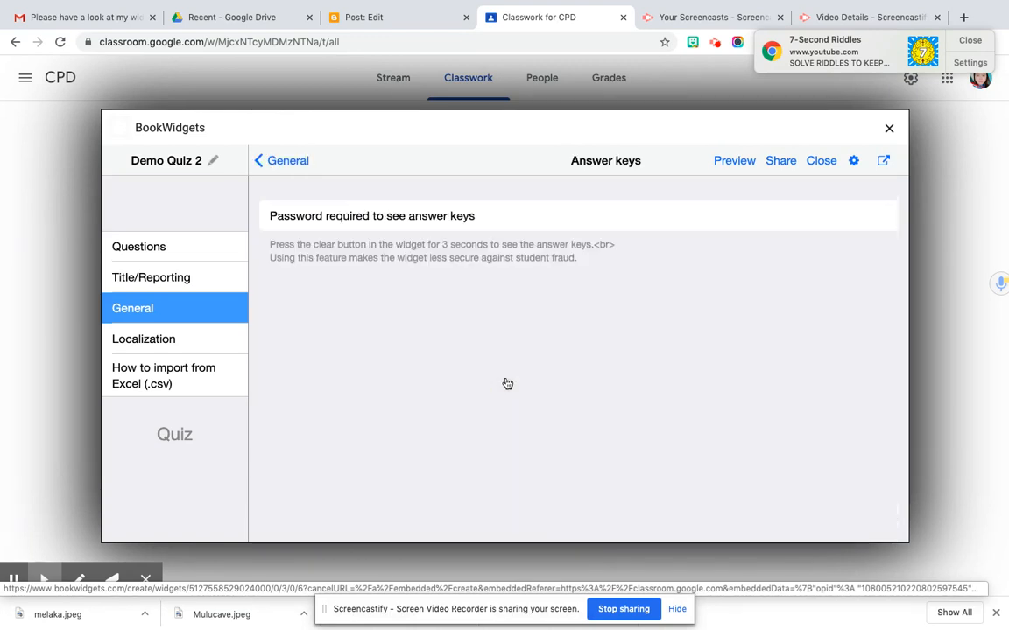
click(286, 165)
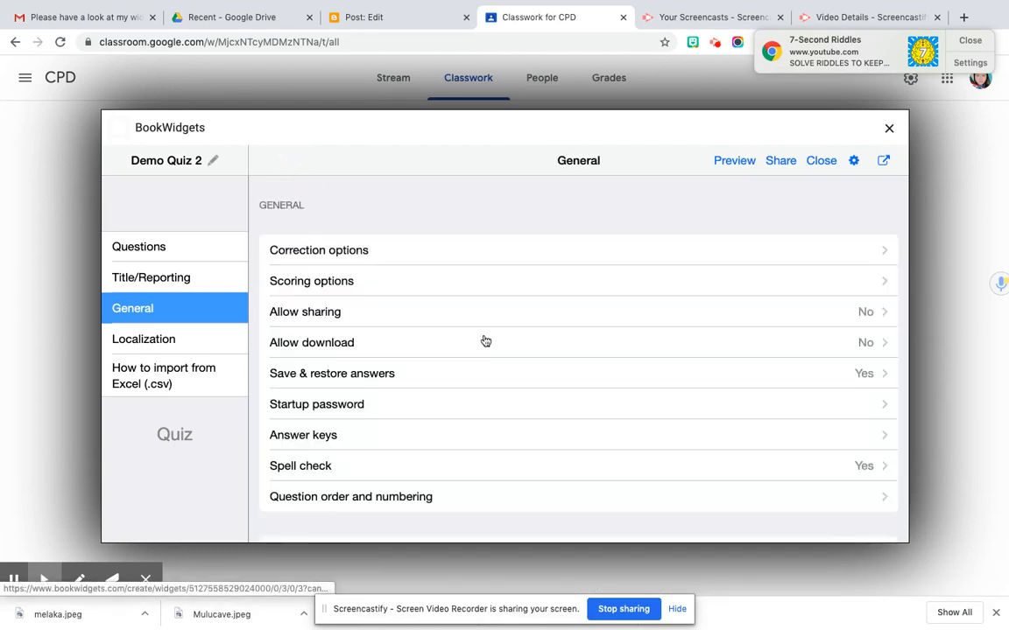
scroll(482, 341, down, 1)
scroll(485, 340, down, 3)
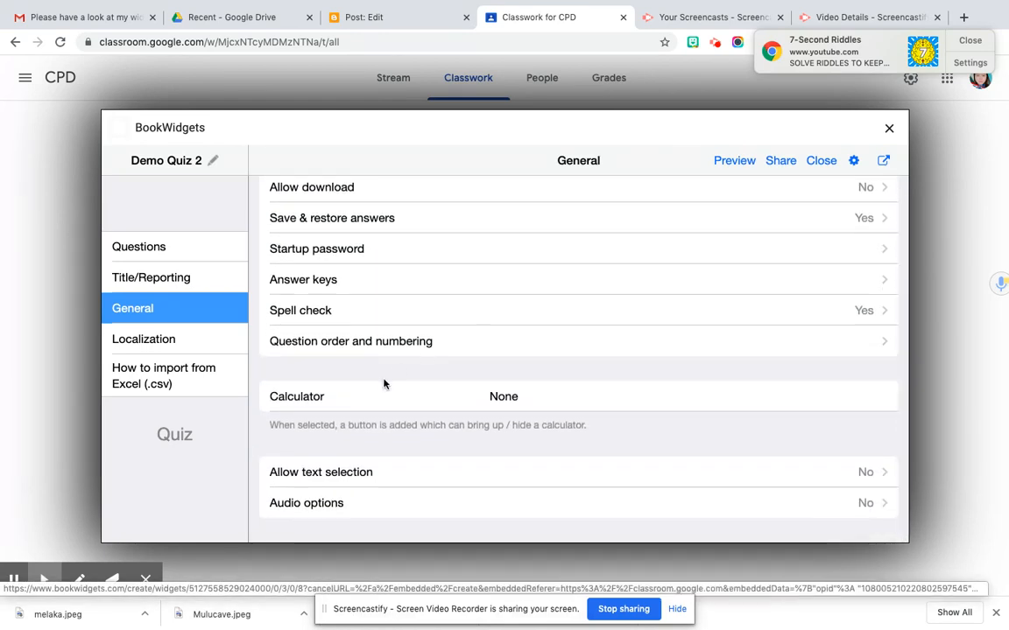
Examine the quiz's localization settings and return to its question list.
click(213, 345)
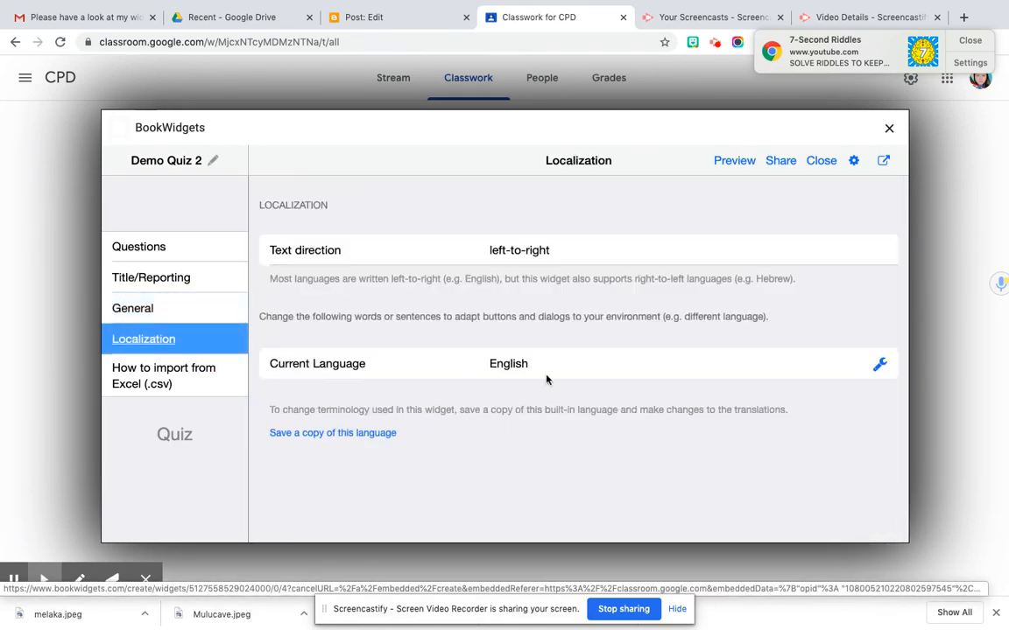
click(175, 251)
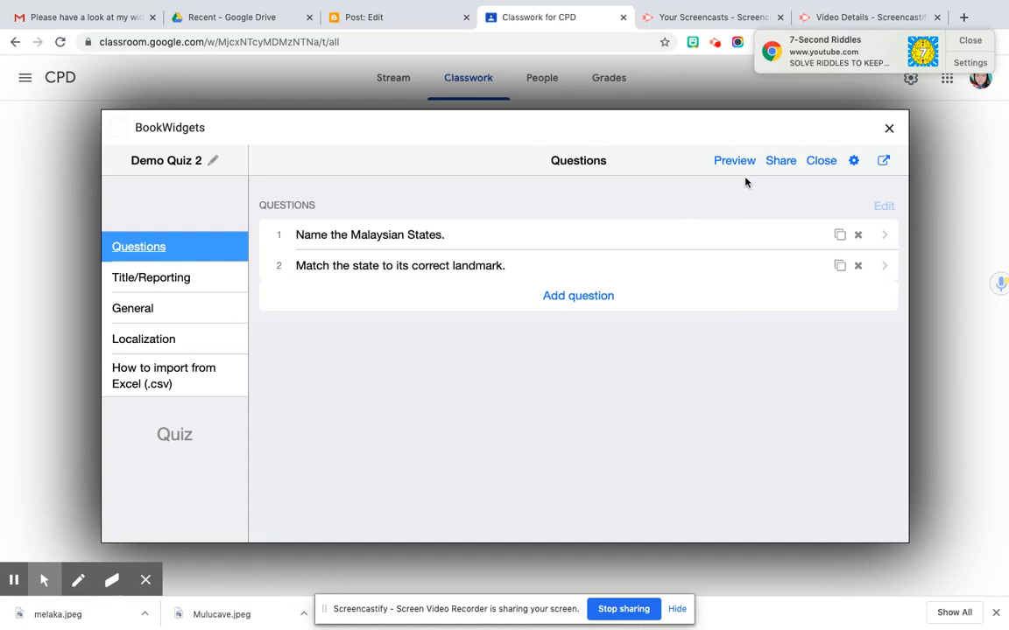
click(175, 254)
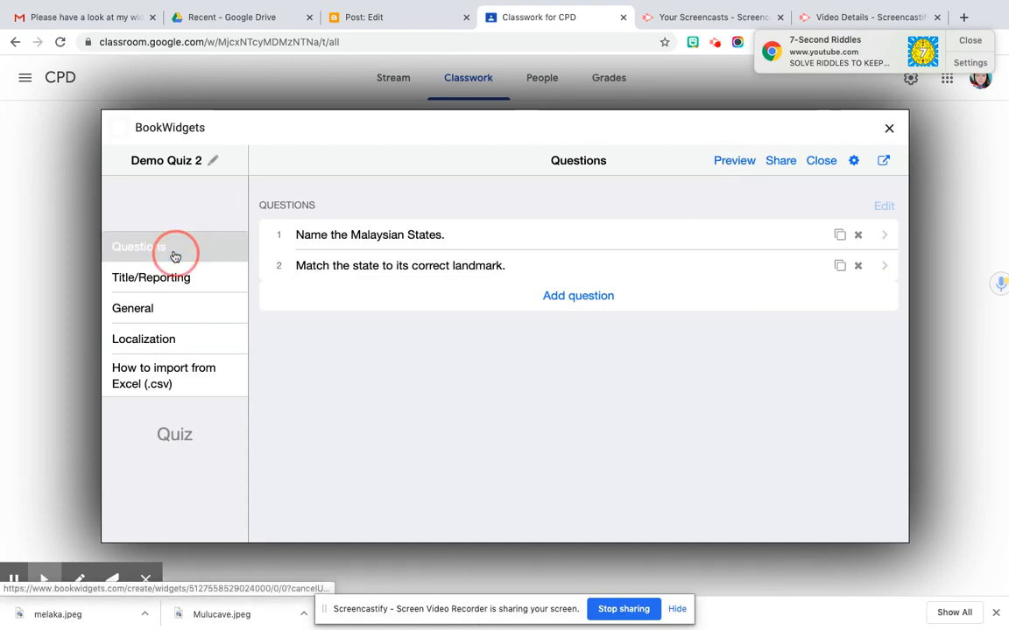
Share Demo Quiz 2 to Google Classroom, selecting the courses CPD, Cuba - Primary and Dummy Class as recipients.
click(778, 163)
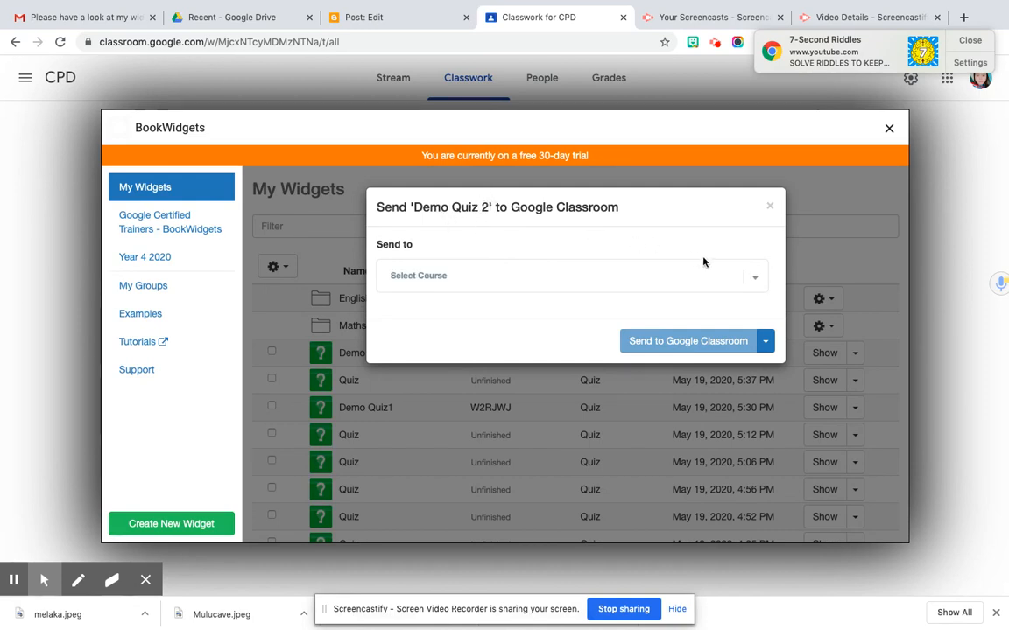
click(753, 278)
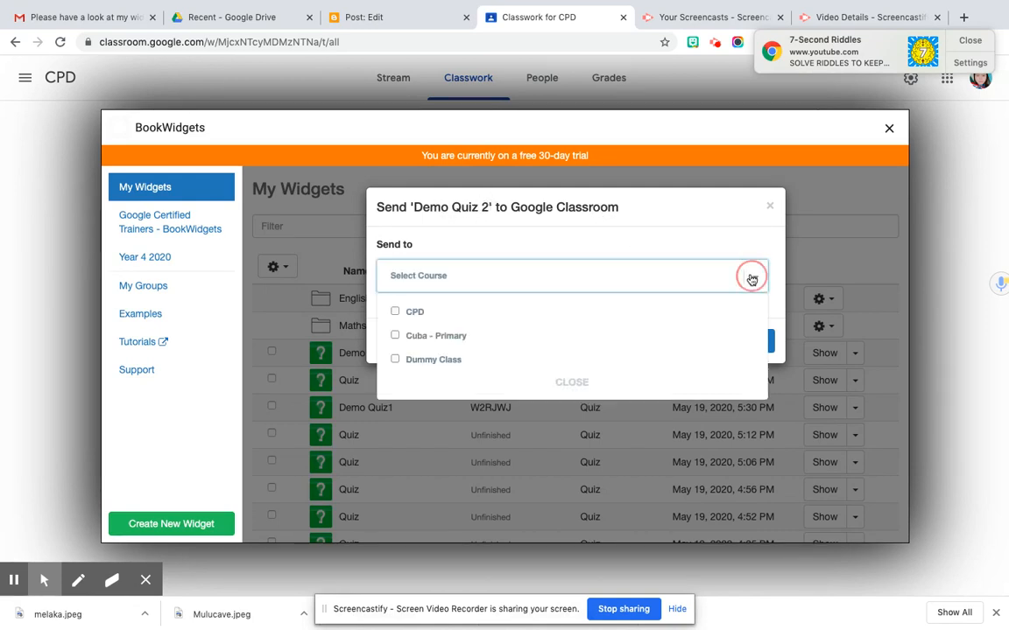
click(395, 312)
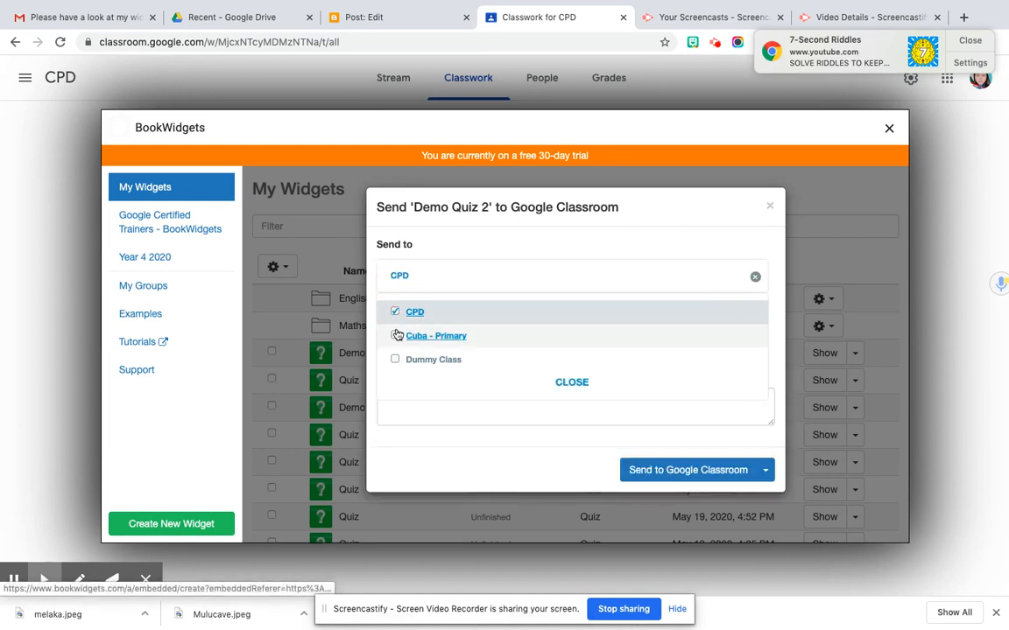
click(396, 336)
click(395, 360)
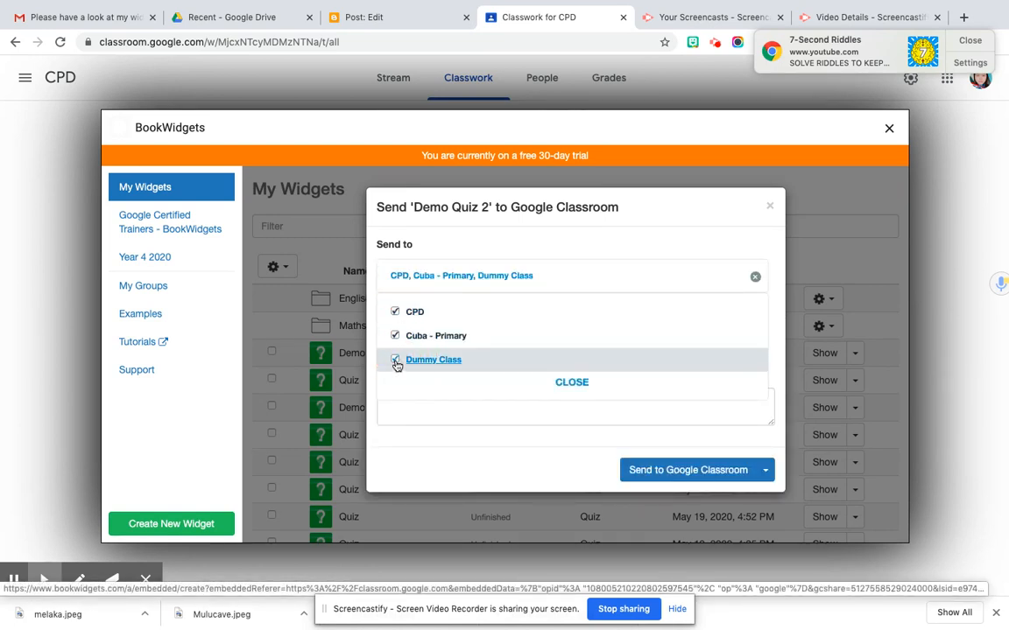
click(569, 390)
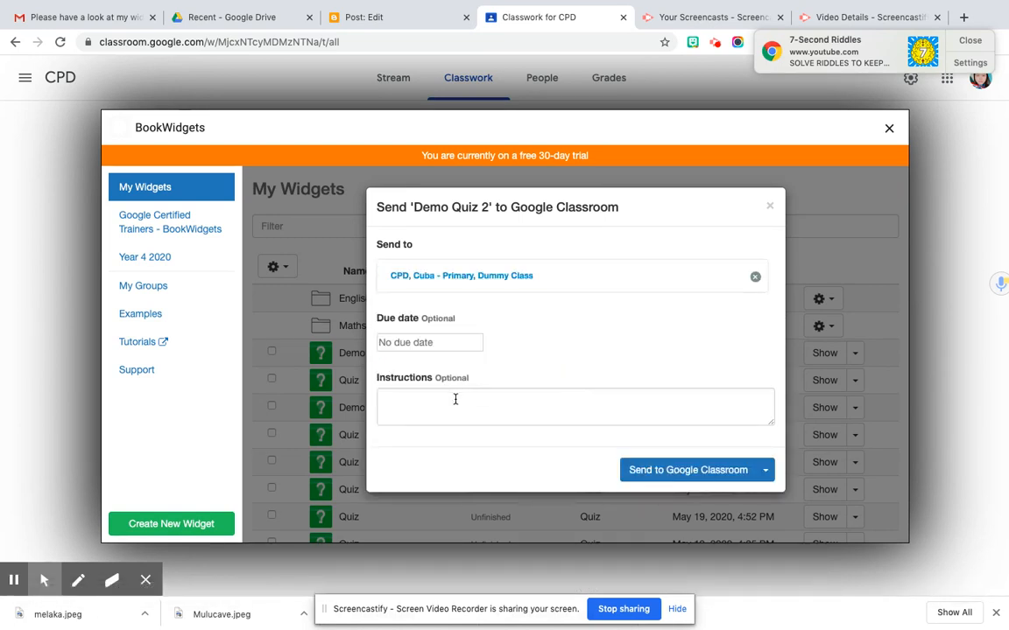
Send Demo Quiz 2 to the selected Google Classroom courses with no due date and no instructions.
click(456, 399)
scroll(455, 399, down, 2)
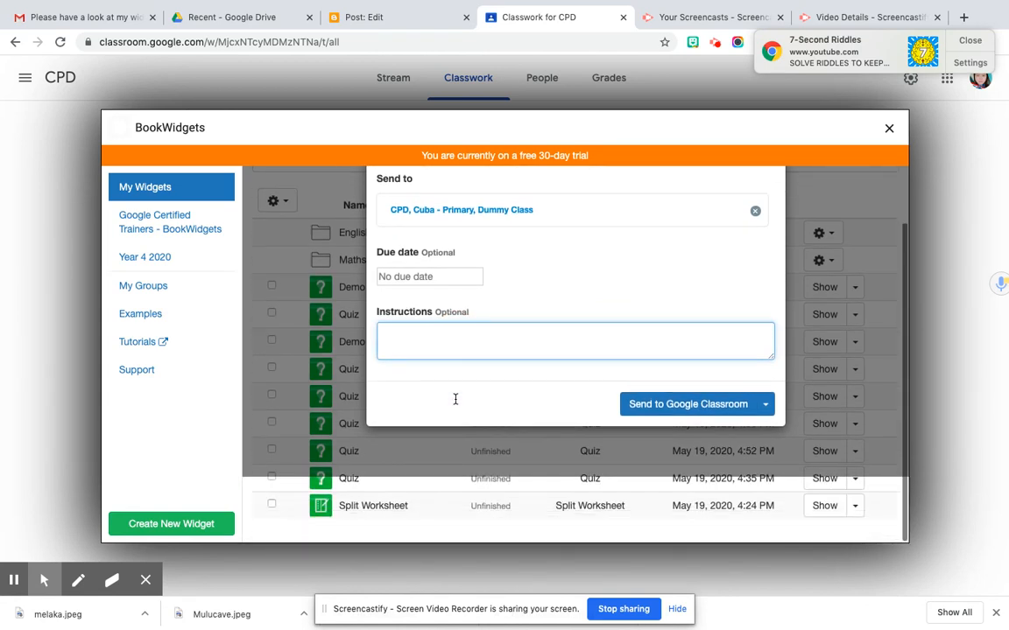
click(764, 406)
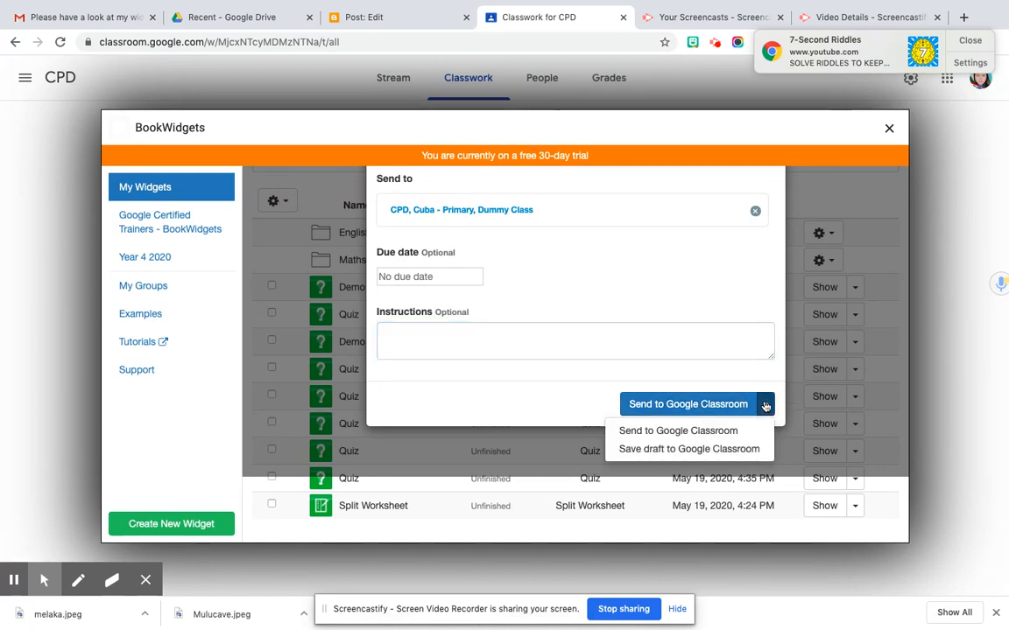
click(650, 431)
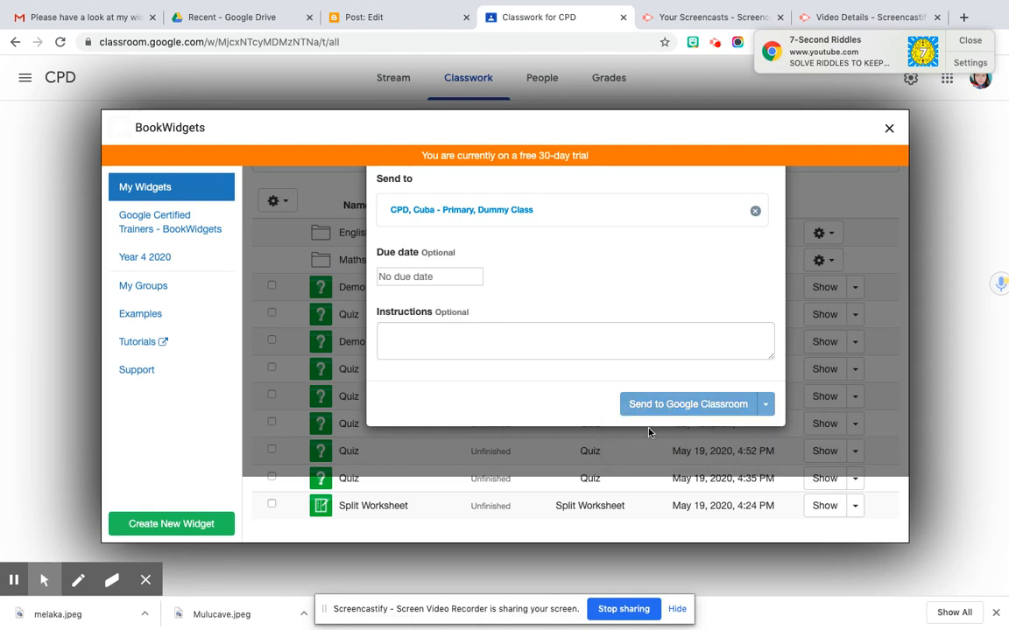
click(972, 41)
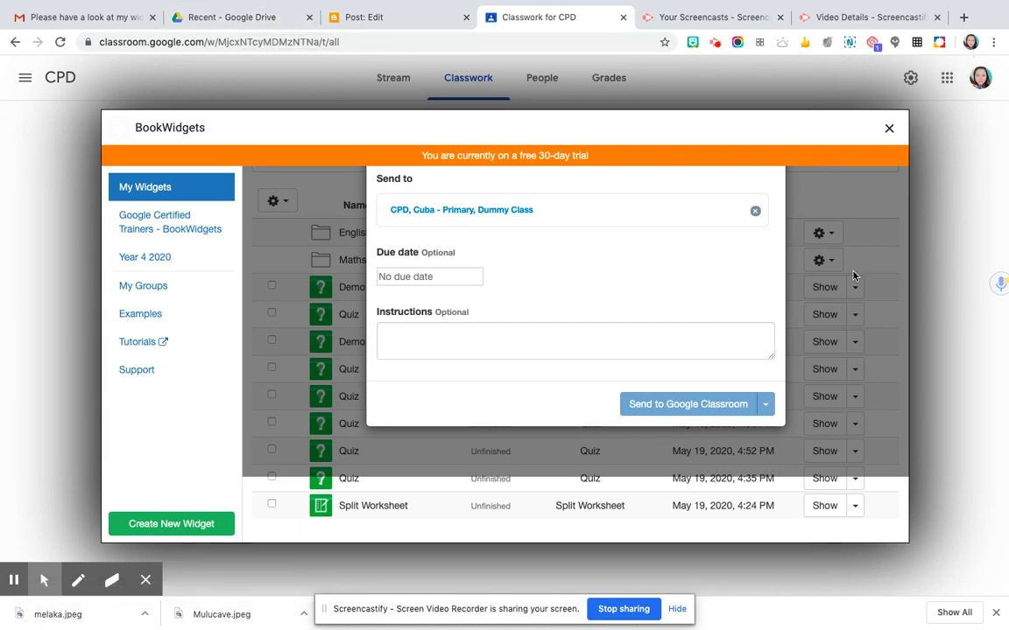
click(675, 404)
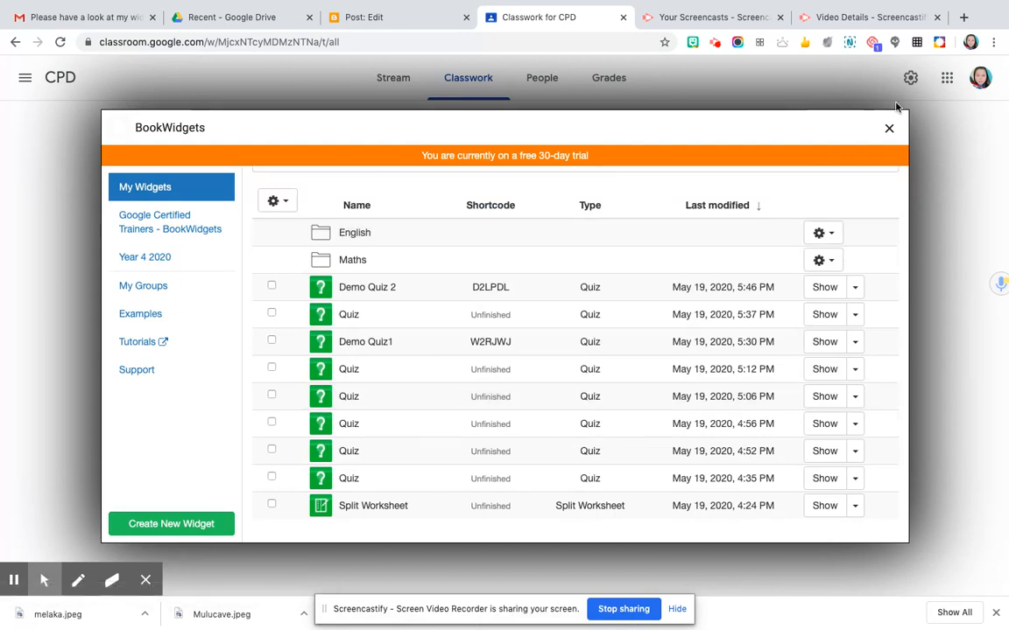
Switch to the student's browser profile and check the CPD class stream and classwork for Demo Quiz 2.
click(970, 43)
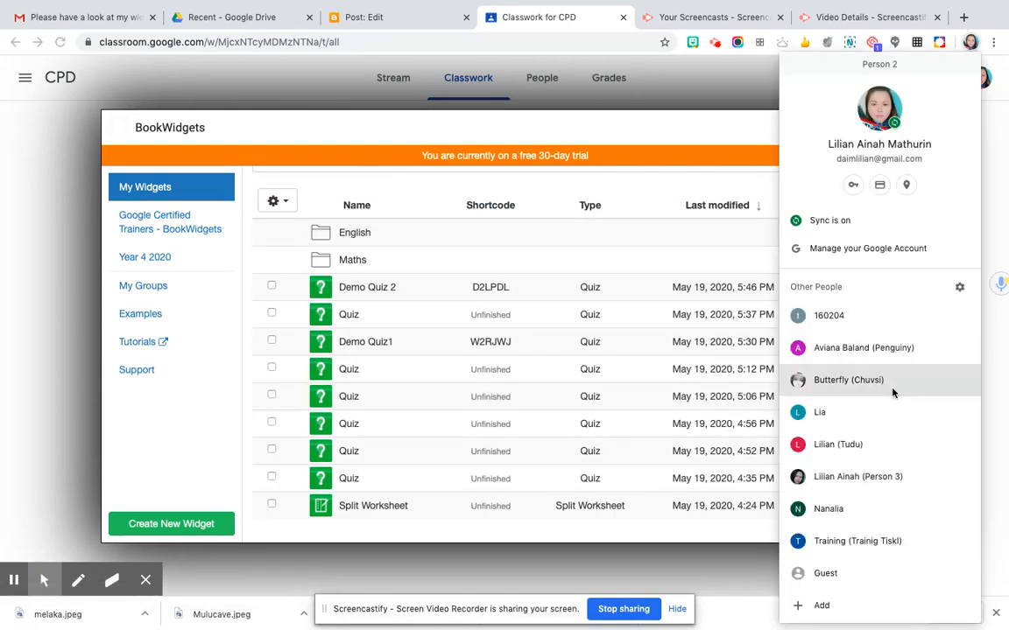
click(804, 381)
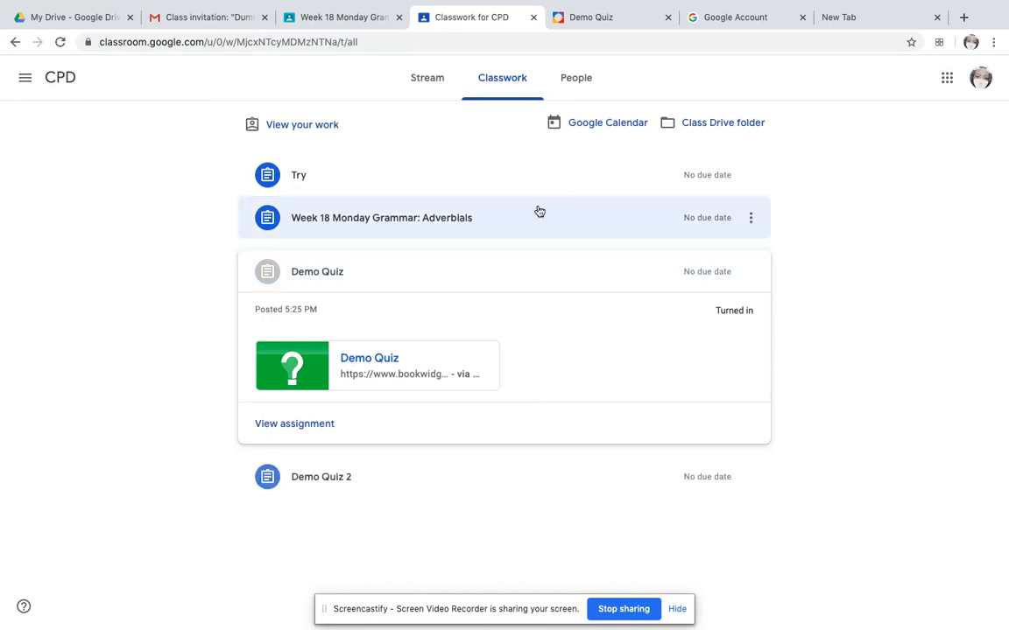
click(440, 94)
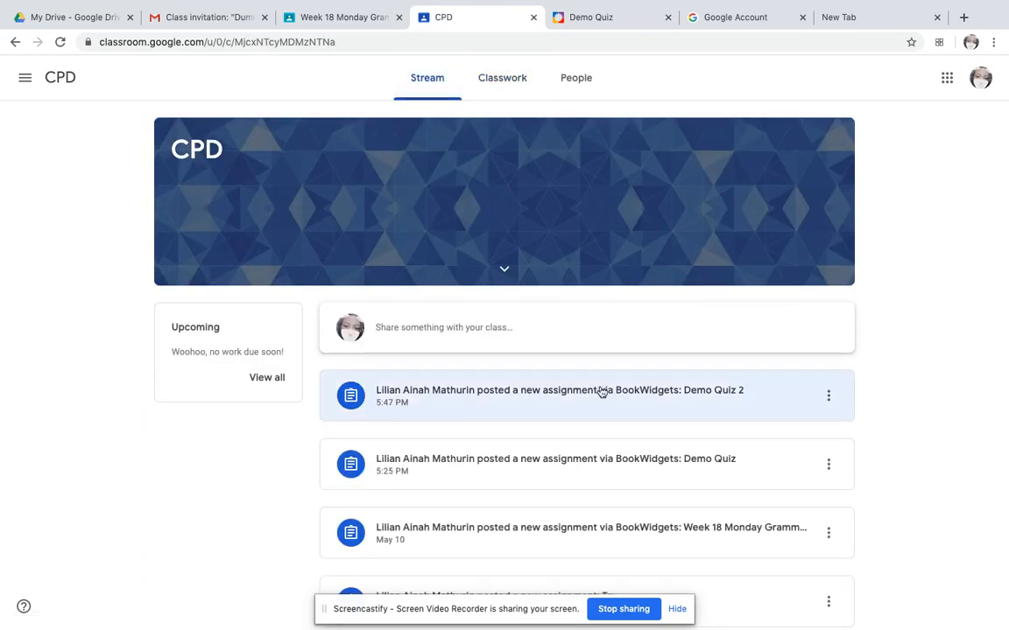
click(493, 93)
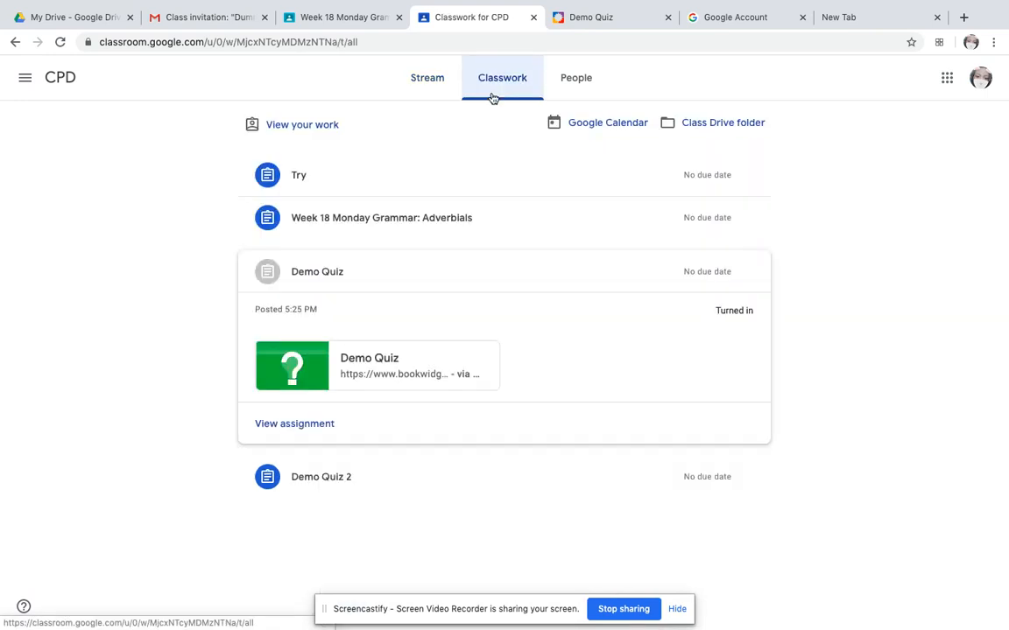
Open the Demo Quiz 2 assignment's BookWidgets link and sign in with the student's Google account.
click(341, 489)
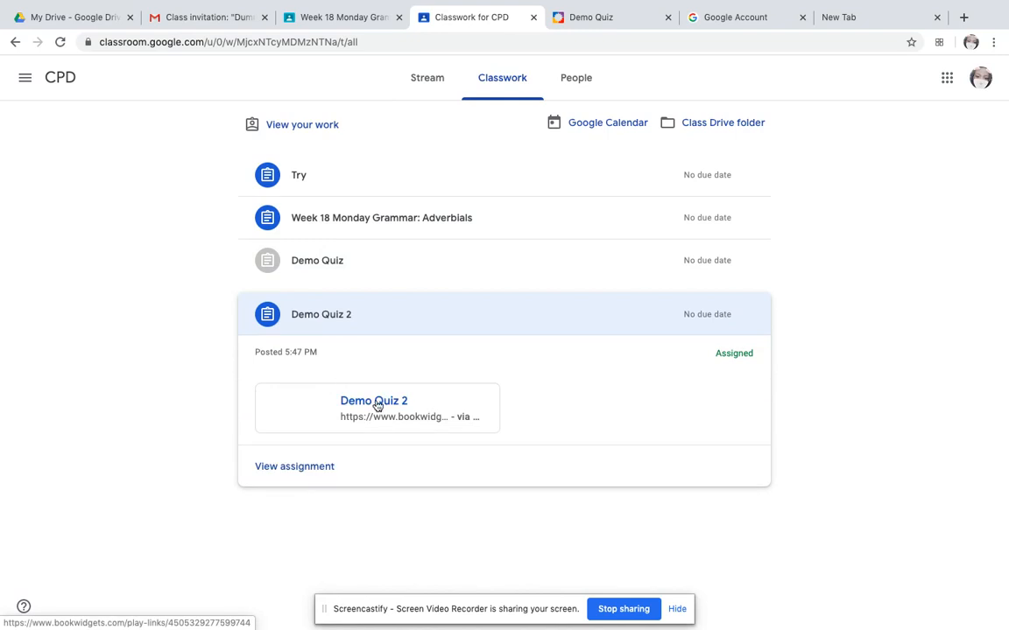
click(377, 405)
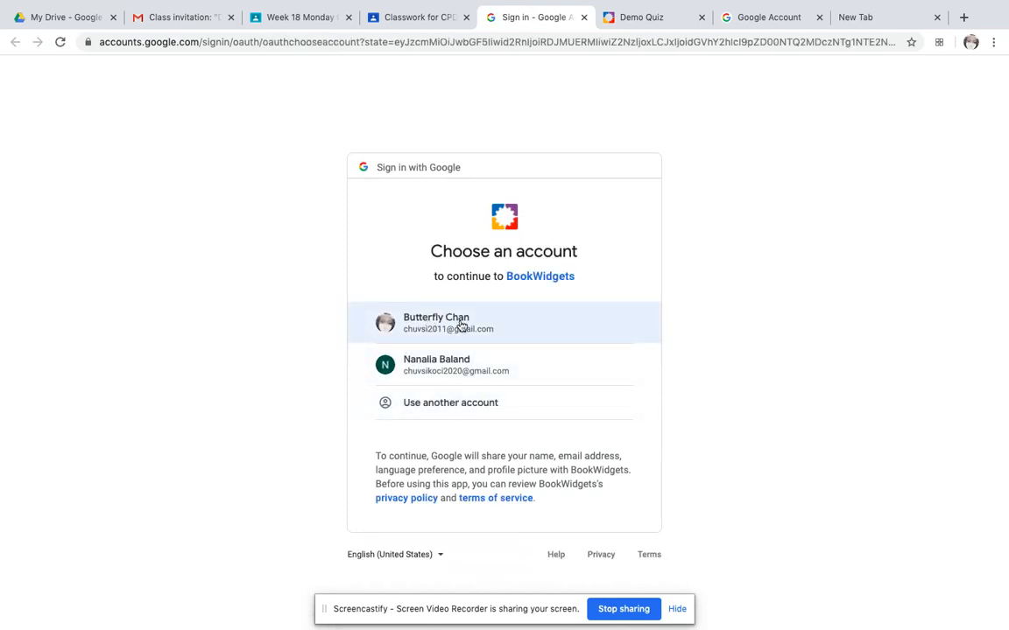
click(462, 325)
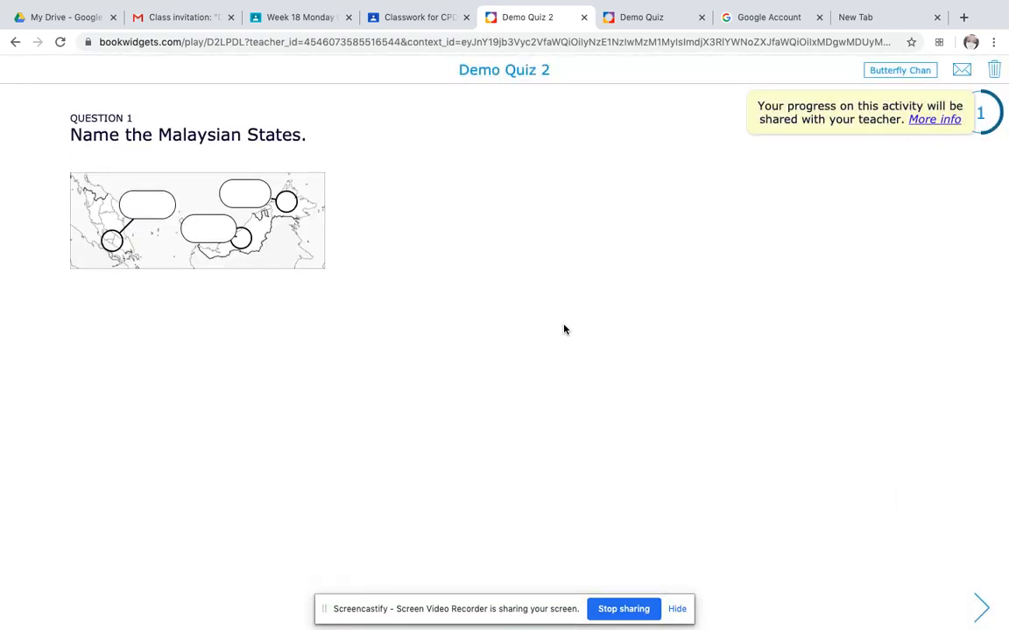
Answer the map question with Malacca, Sabah in the upper-right field and Sarawak in the lower-middle field, and continue to question 2.
click(153, 200)
text(Malacca)
click(229, 187)
text(Sabah)
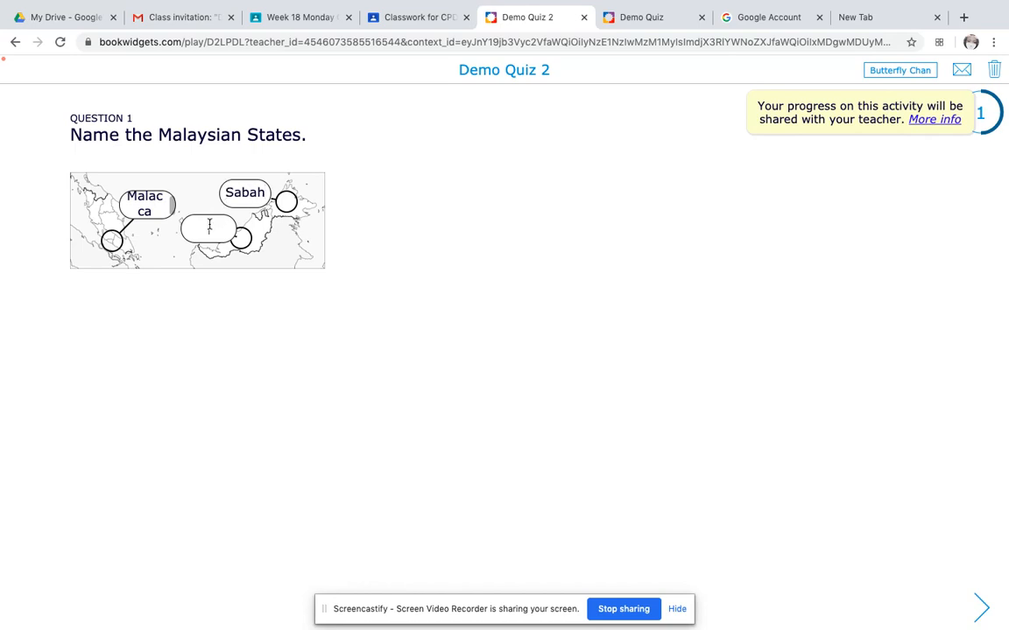
click(208, 226)
text(Sarawa)
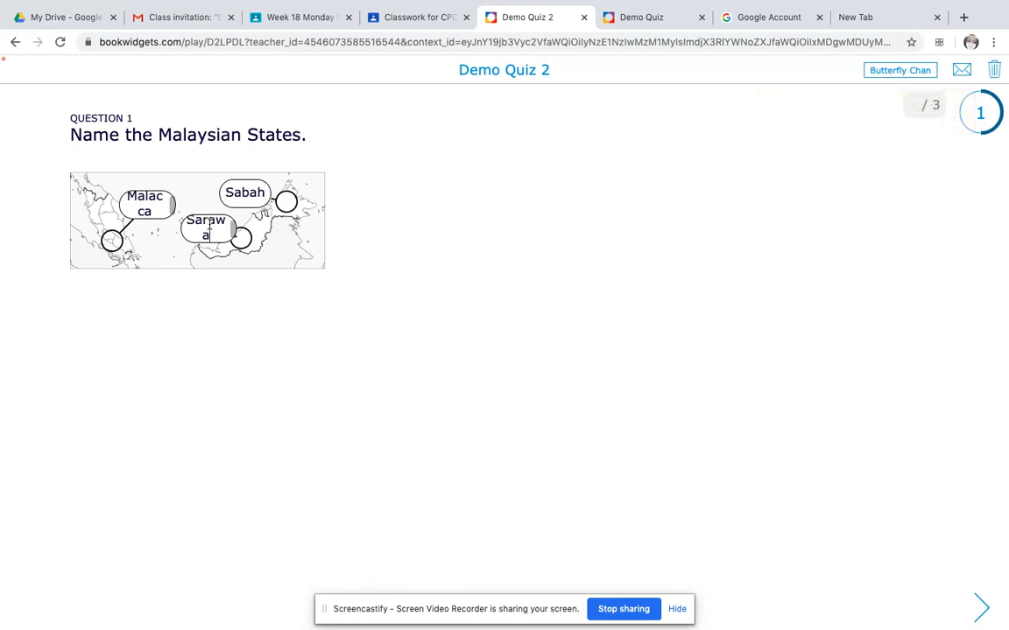
text(k)
click(977, 610)
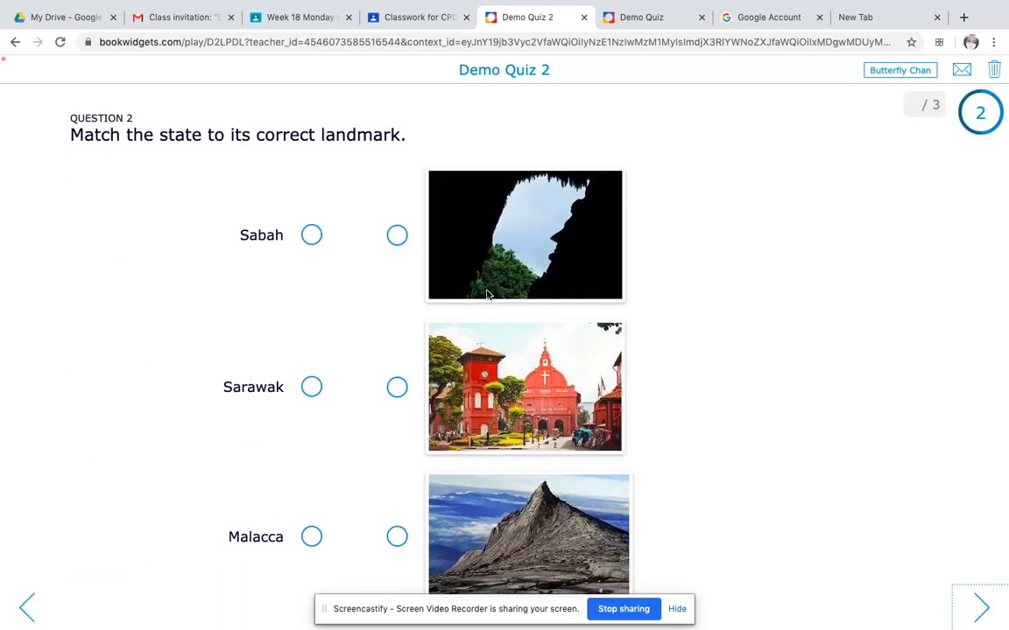
Match Sabah to the mountain, Sarawak to the cave and Malacca to the red church, and submit the quiz answers.
drag(316, 239, 398, 537)
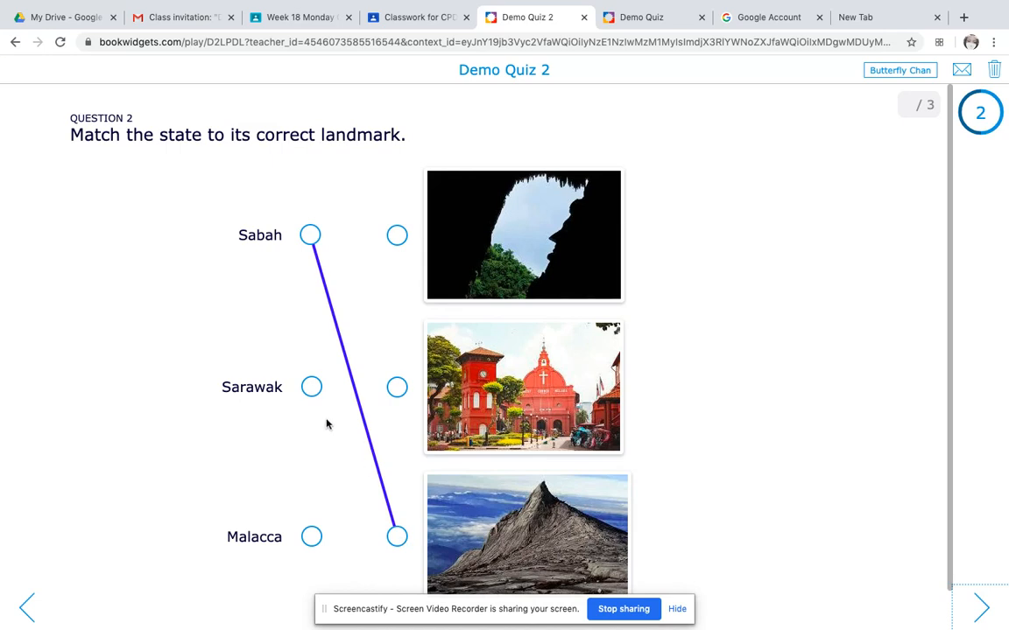
drag(313, 388, 396, 235)
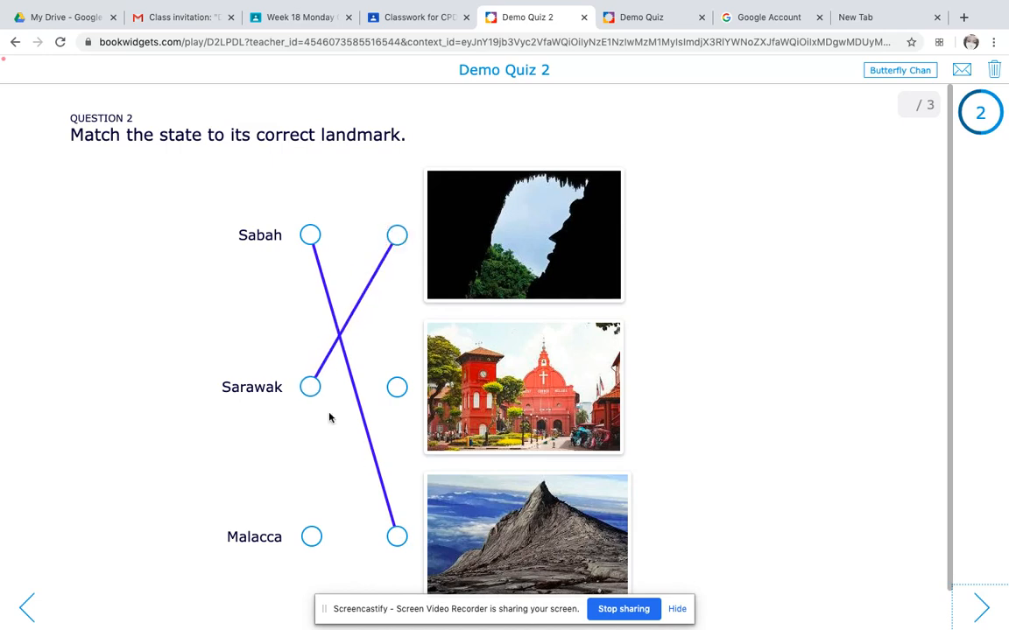
drag(308, 538, 397, 387)
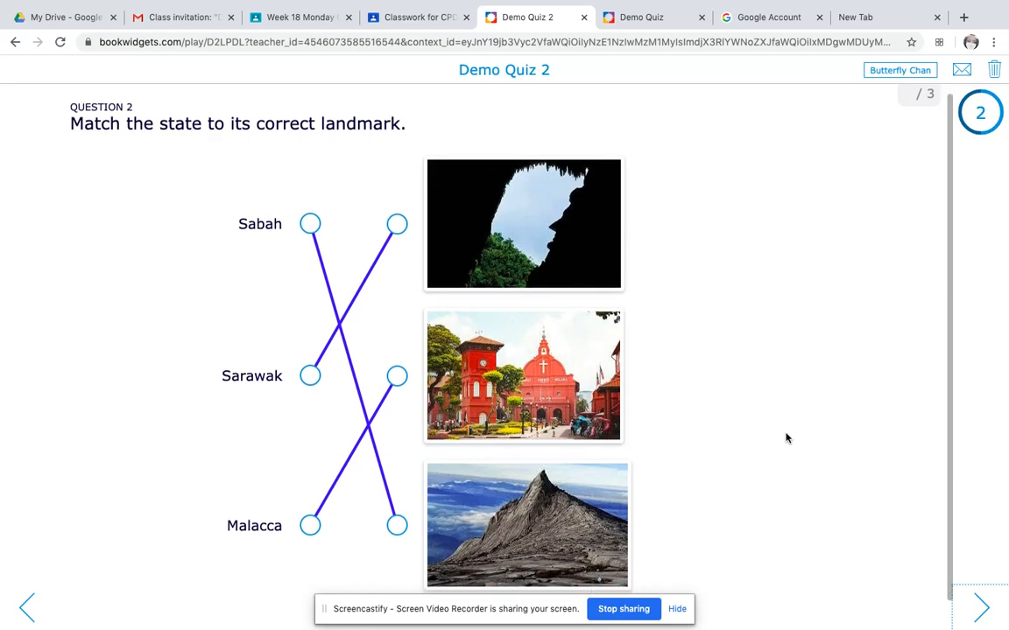
scroll(786, 437, down, 1)
click(983, 604)
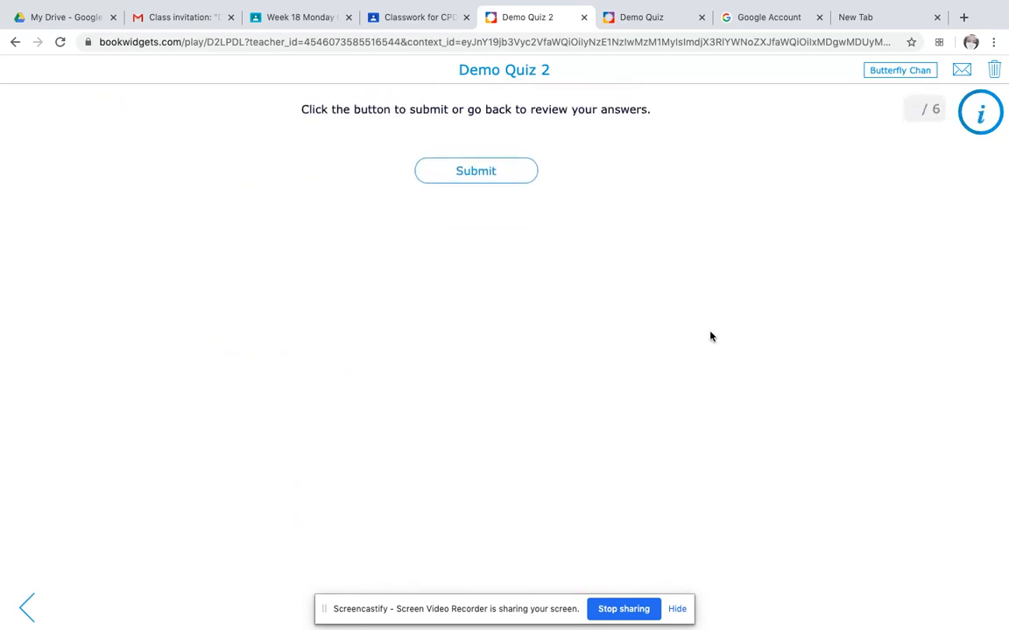
click(507, 175)
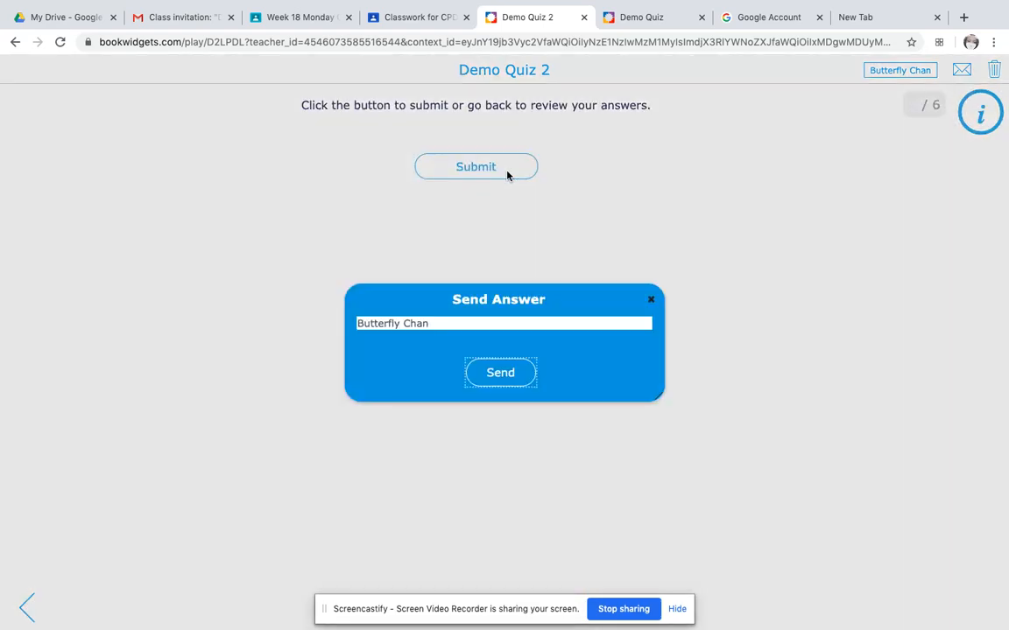
click(501, 374)
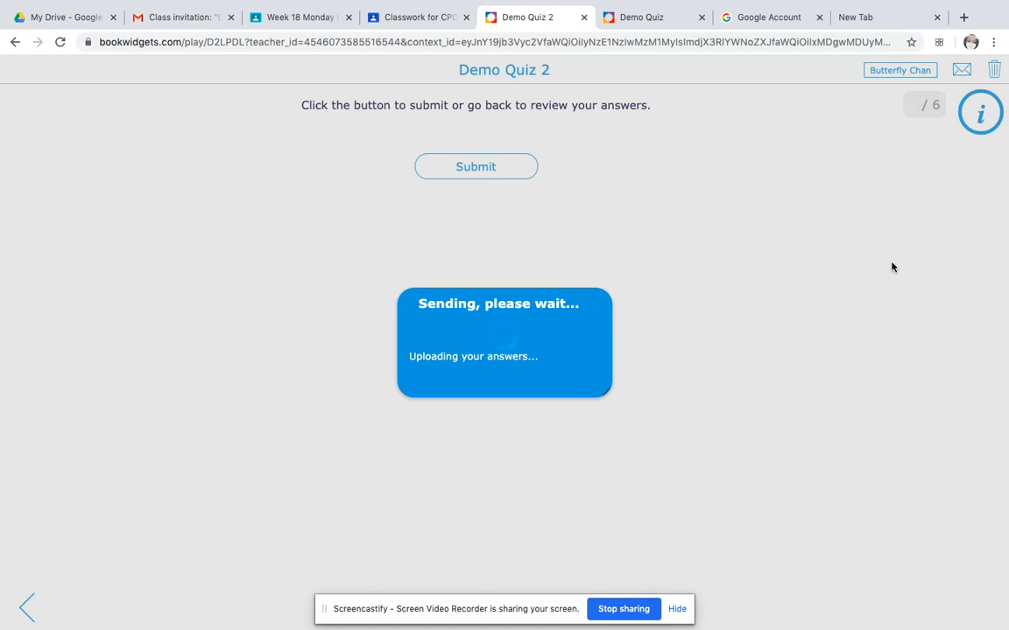
Switch back to the teacher's browser profile and close the BookWidgets window over the CPD classwork.
click(970, 44)
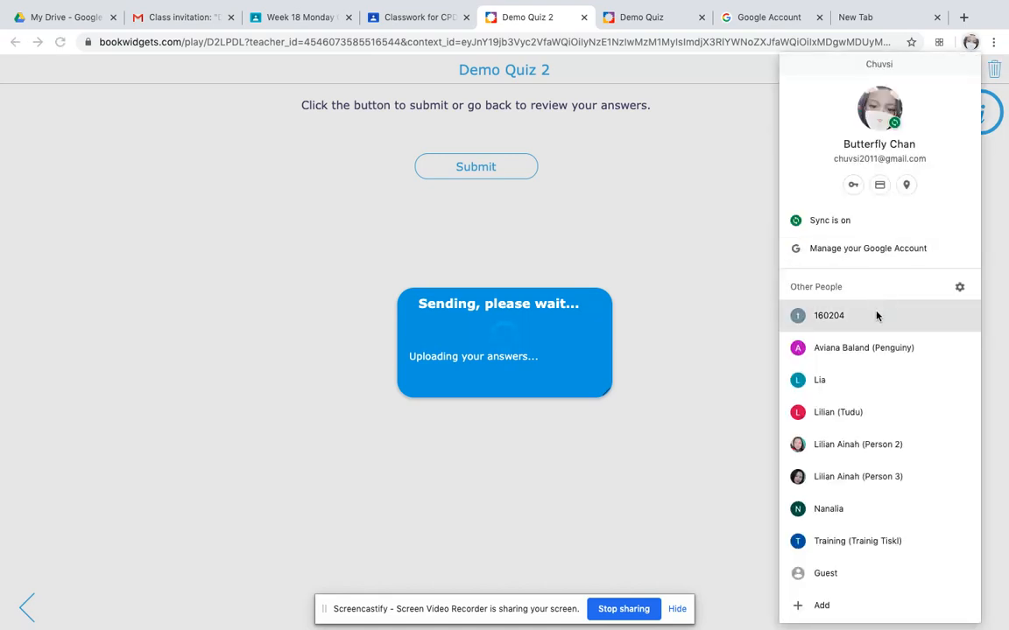
click(865, 454)
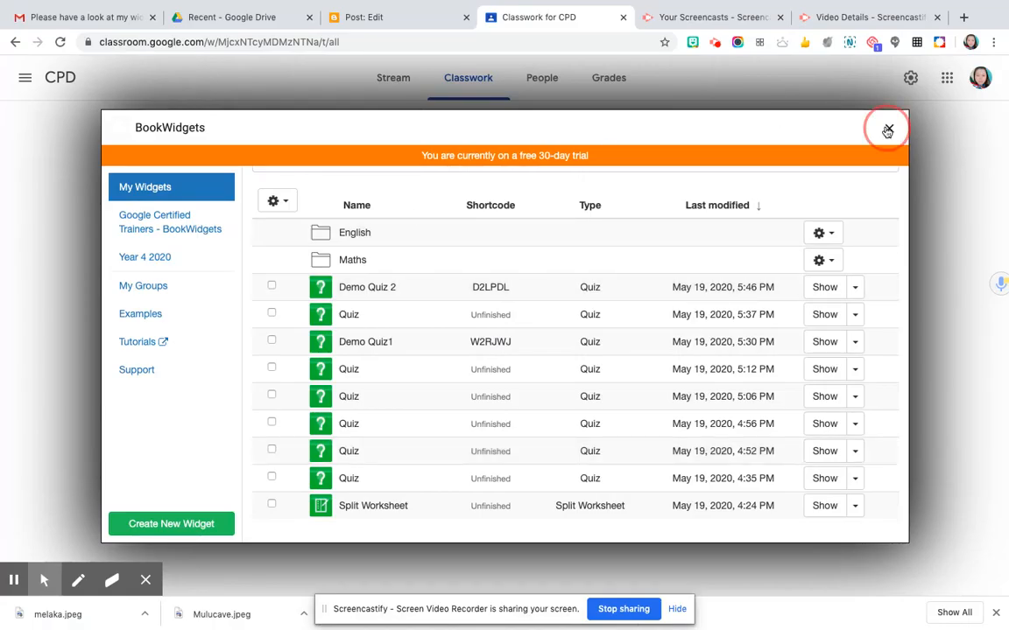
click(888, 127)
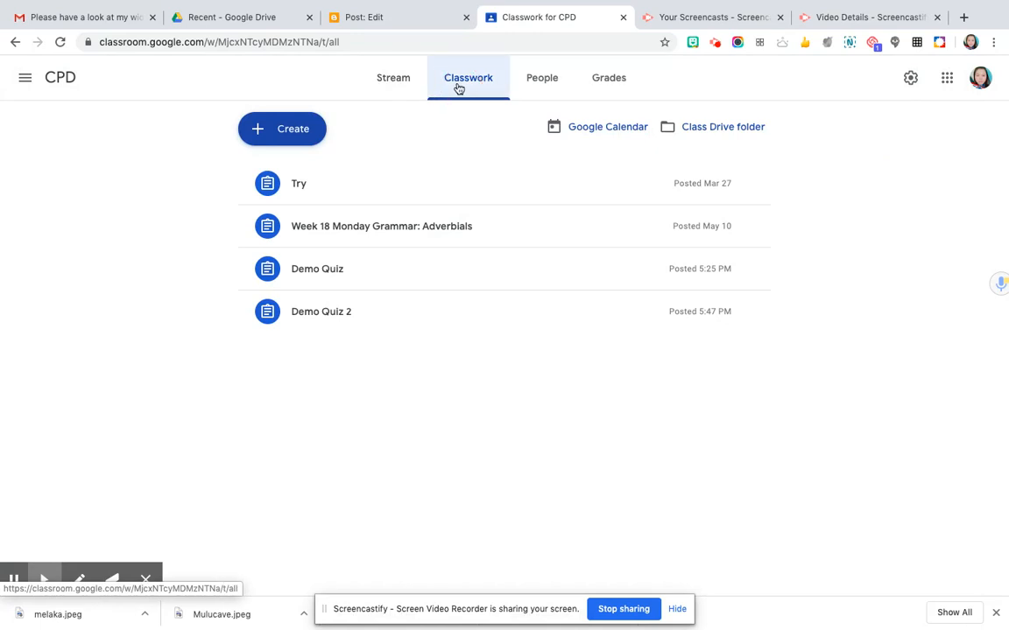
Expand the Demo Quiz 2 assignment in the CPD classwork to view its submission status.
click(408, 85)
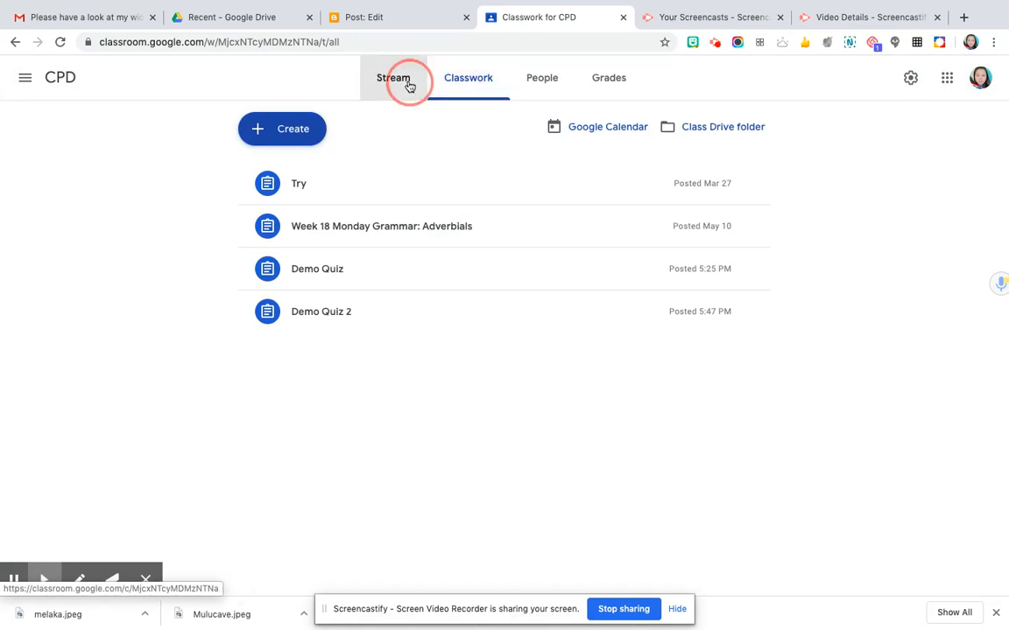
click(465, 89)
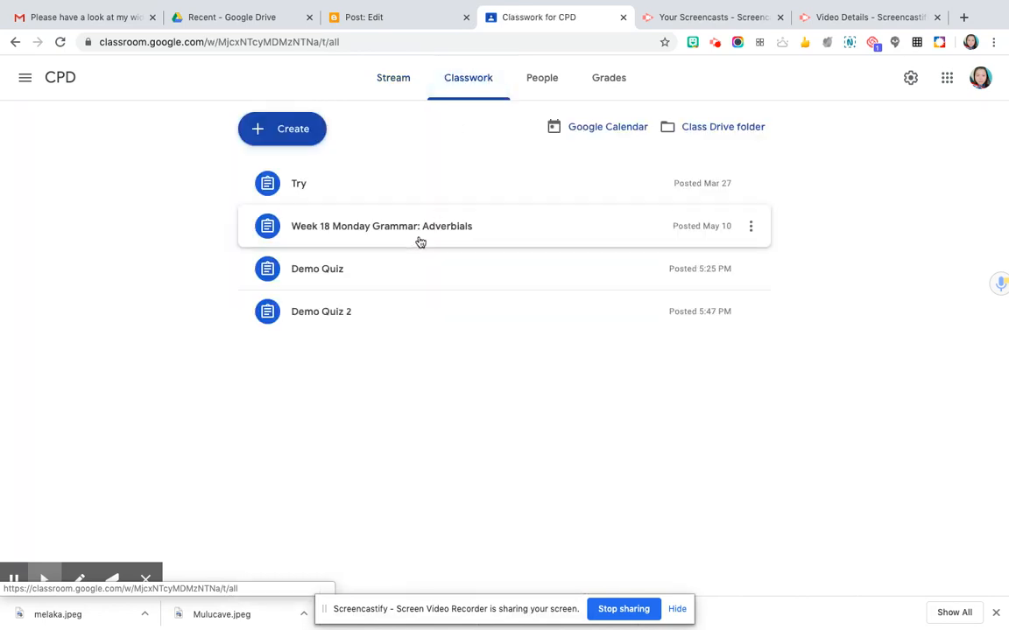
click(387, 311)
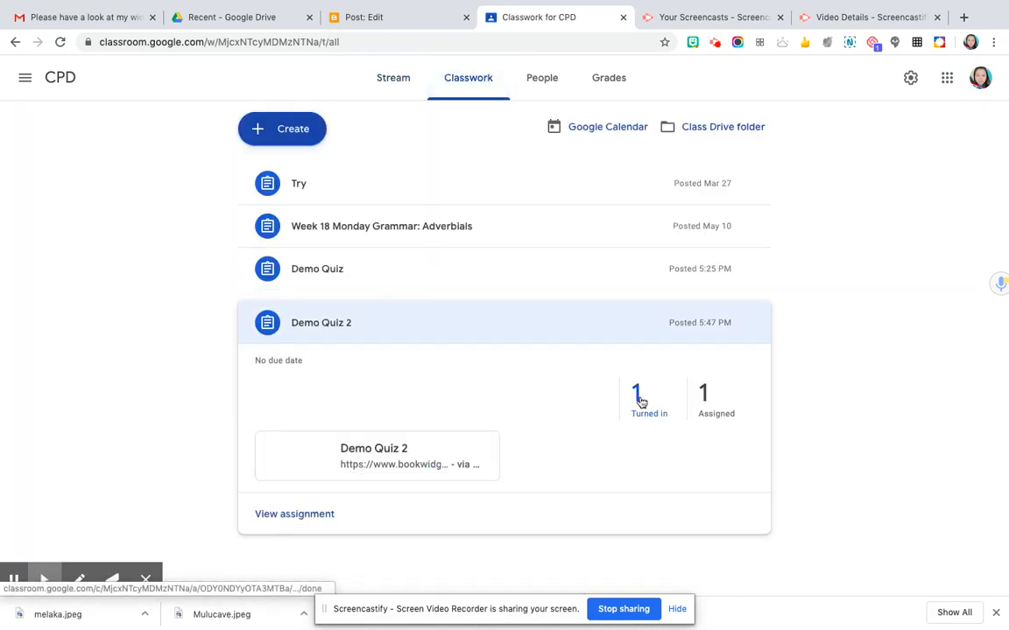
Open the turned-in student work for Demo Quiz 2 and bring up the student's submission in BookWidgets.
click(640, 399)
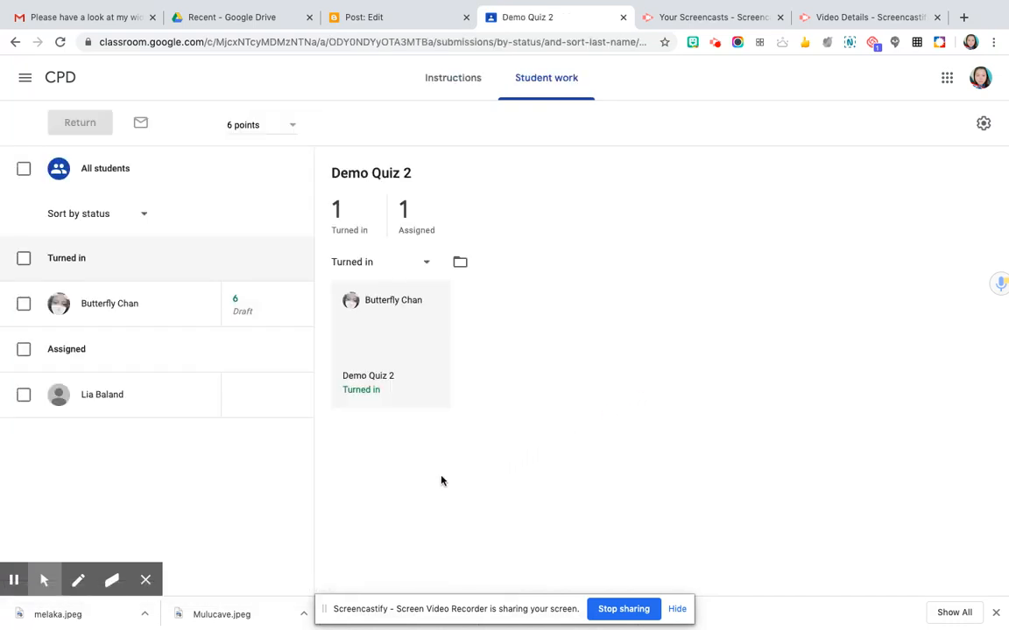
click(393, 338)
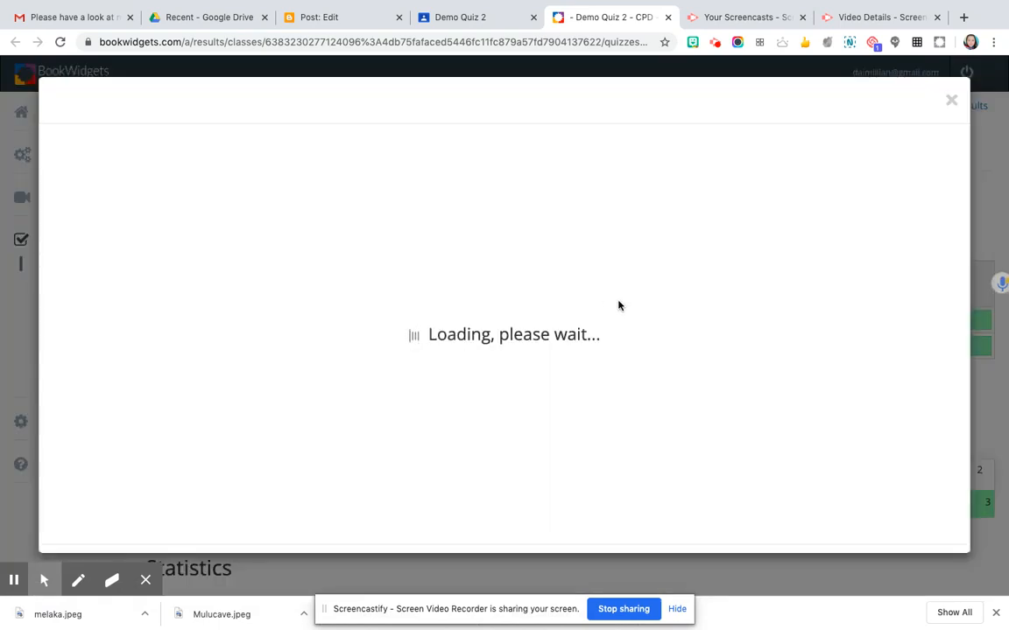
Examine the student's graded submission, checking the score summary, the Malaysian states map answers and the landmark matching answers, and dismiss the recording time notice.
scroll(619, 305, down, 2)
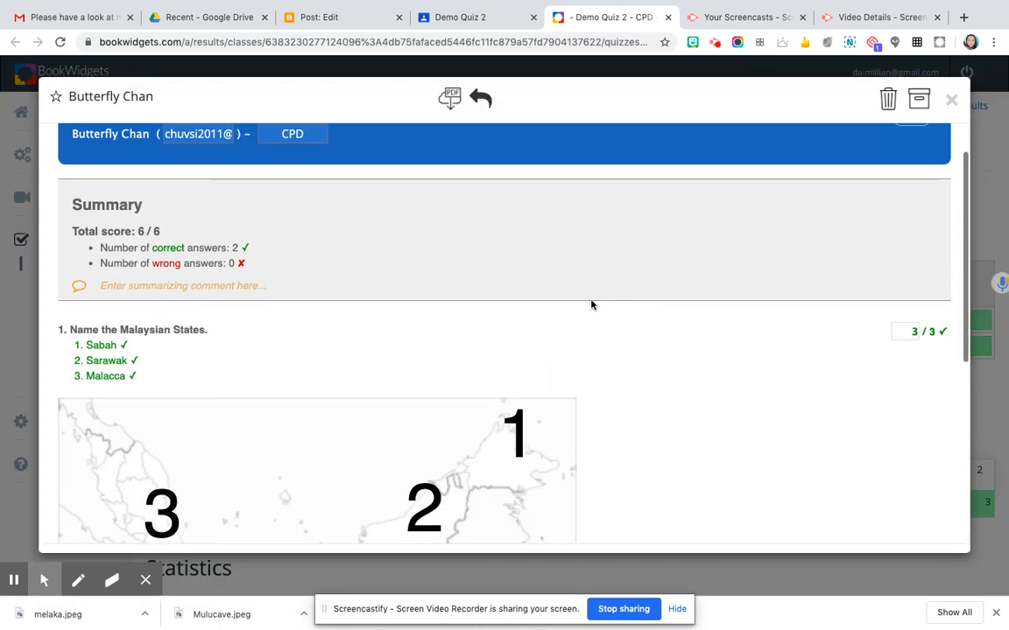
scroll(424, 340, down, 2)
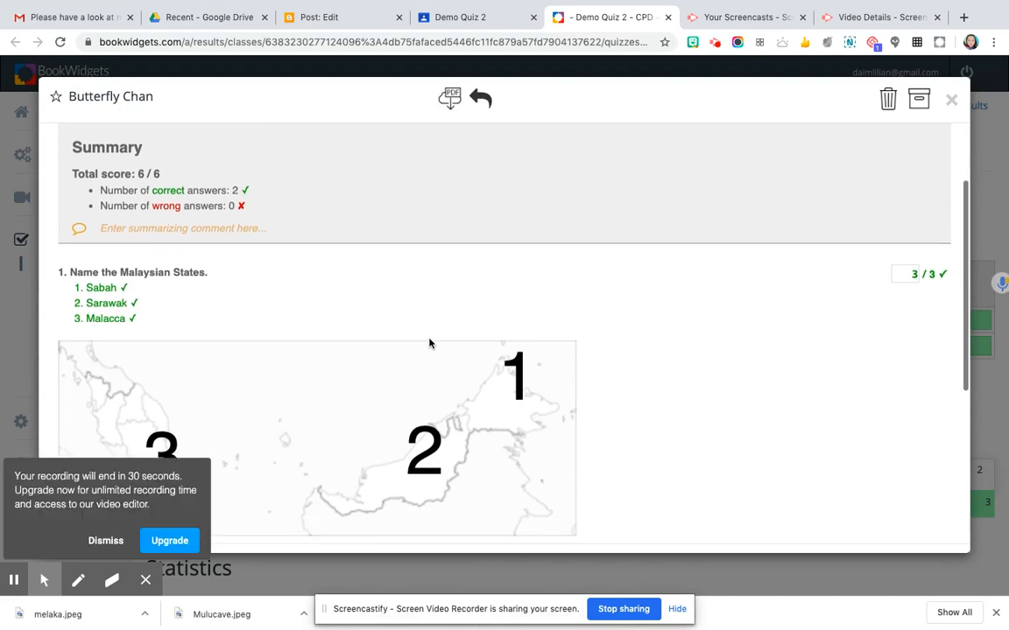
scroll(328, 368, down, 8)
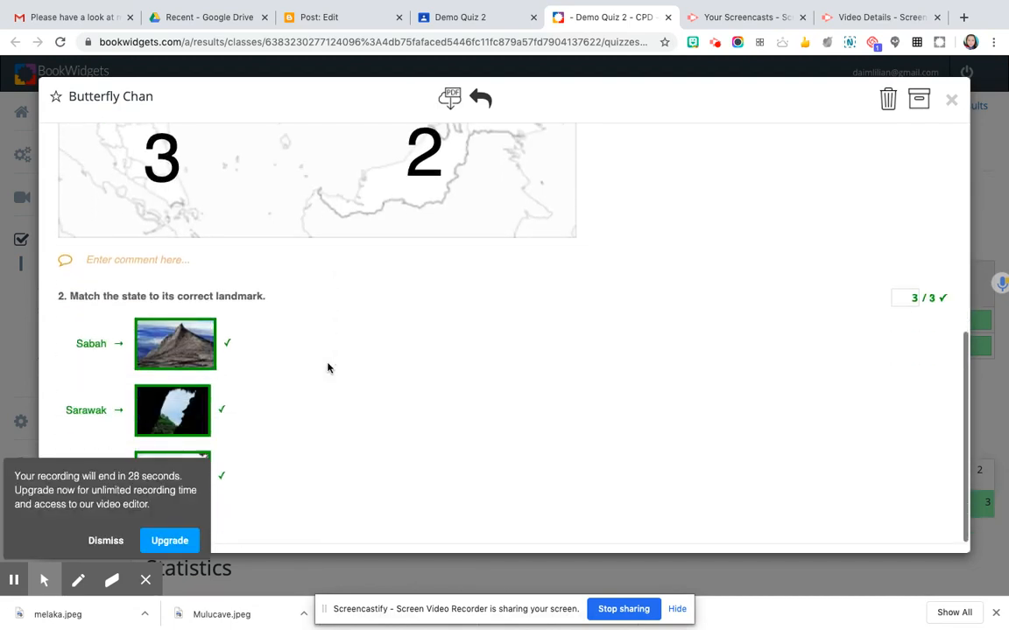
click(105, 542)
scroll(491, 372, up, 10)
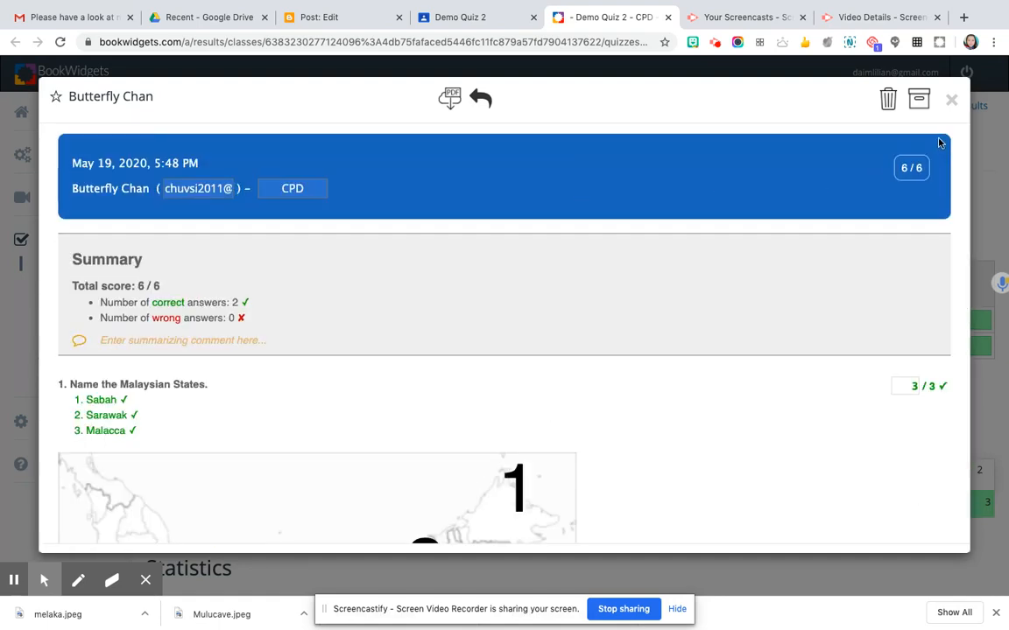
scroll(817, 335, down, 10)
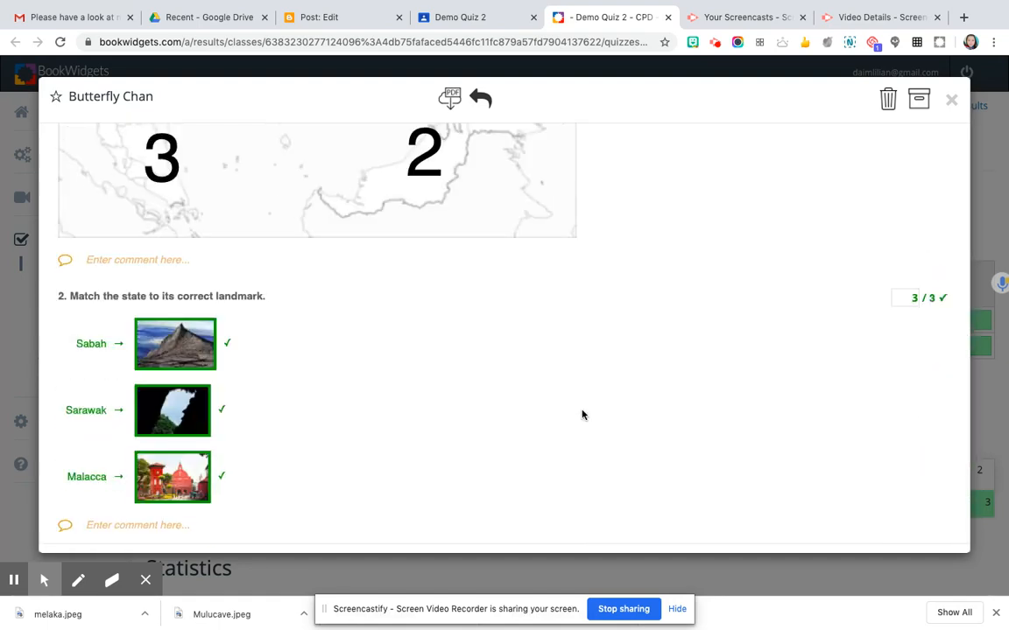
scroll(496, 370, up, 10)
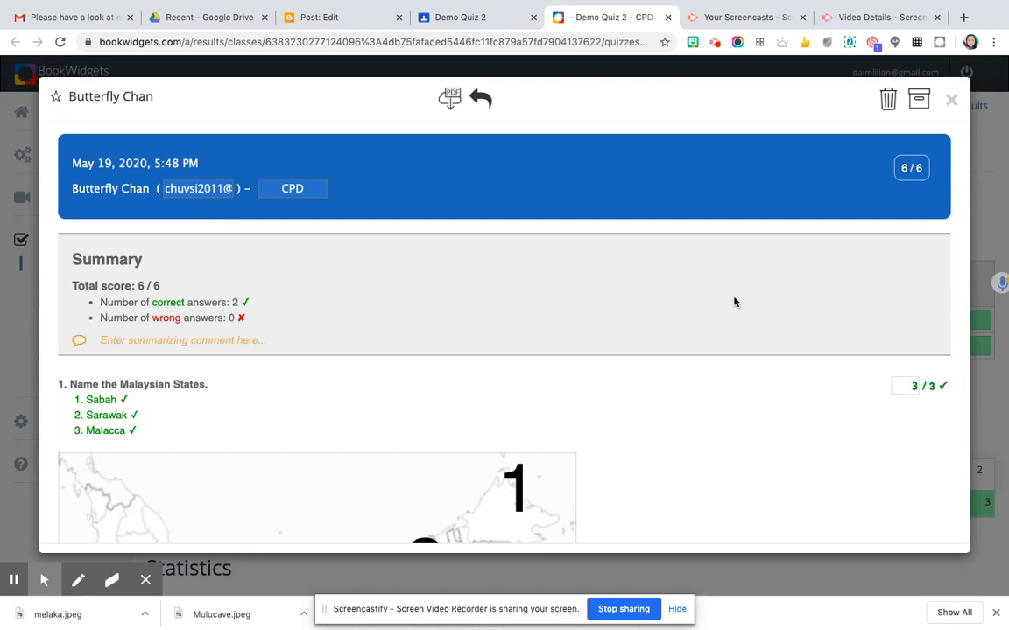
scroll(734, 303, down, 10)
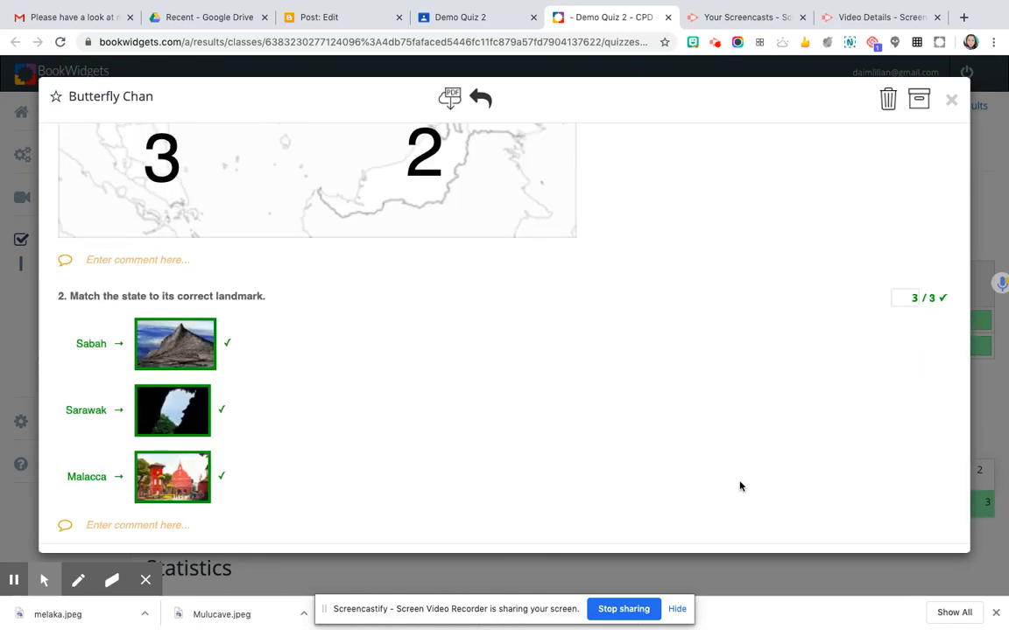